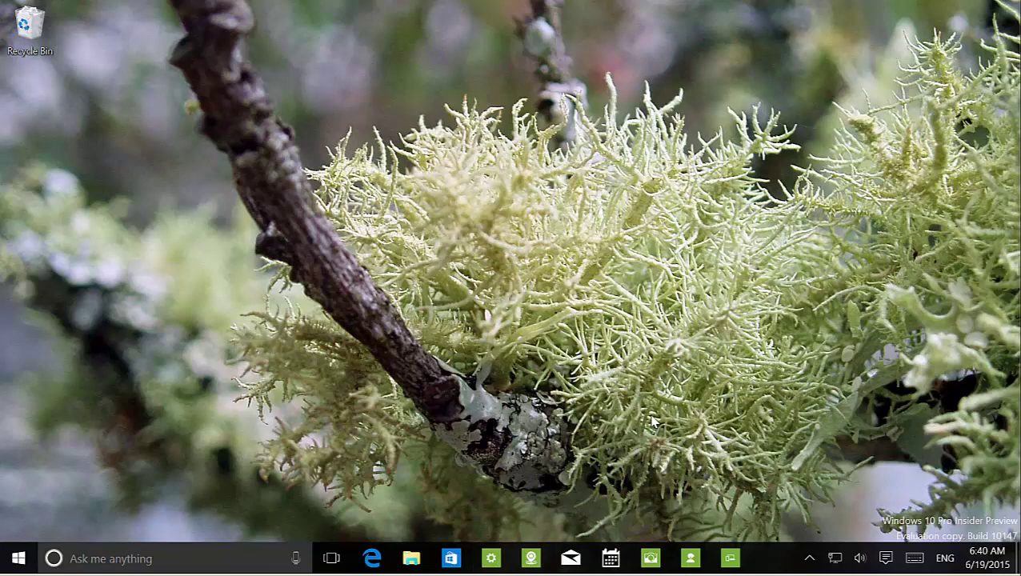
Step: View the taskbar jump lists for File Explorer and Settings
right_click(411, 566)
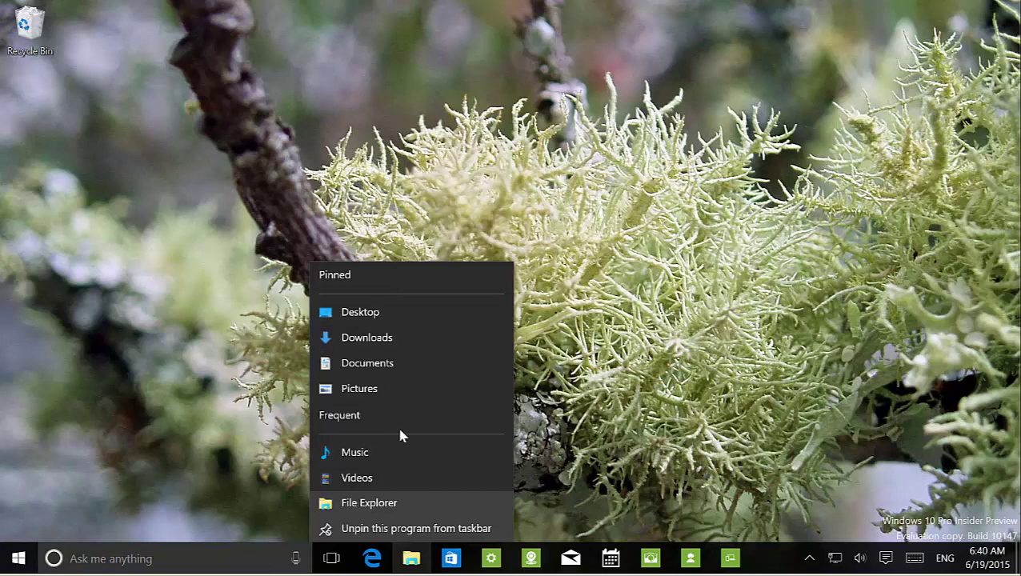
right_click(502, 562)
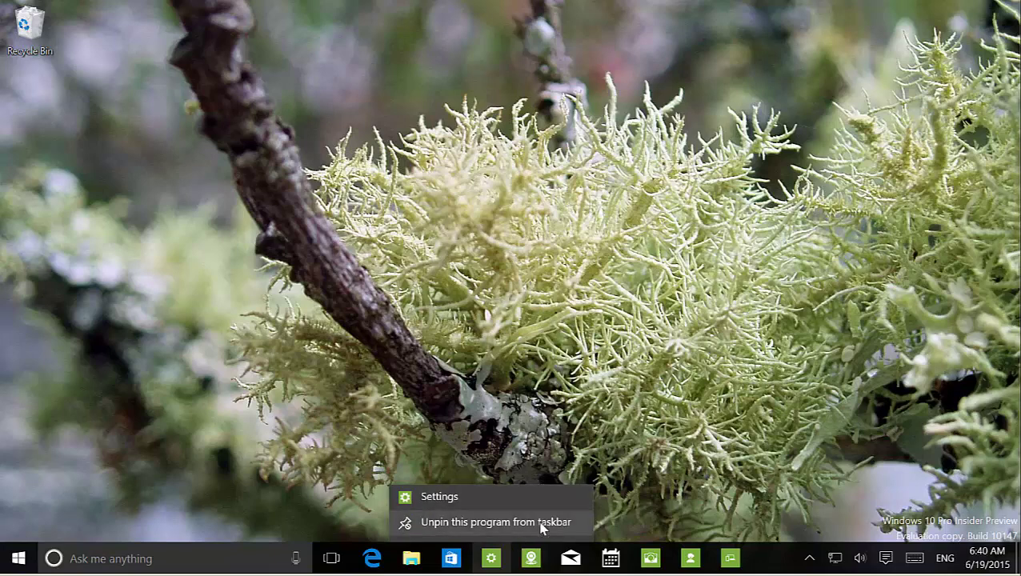
left_click(637, 490)
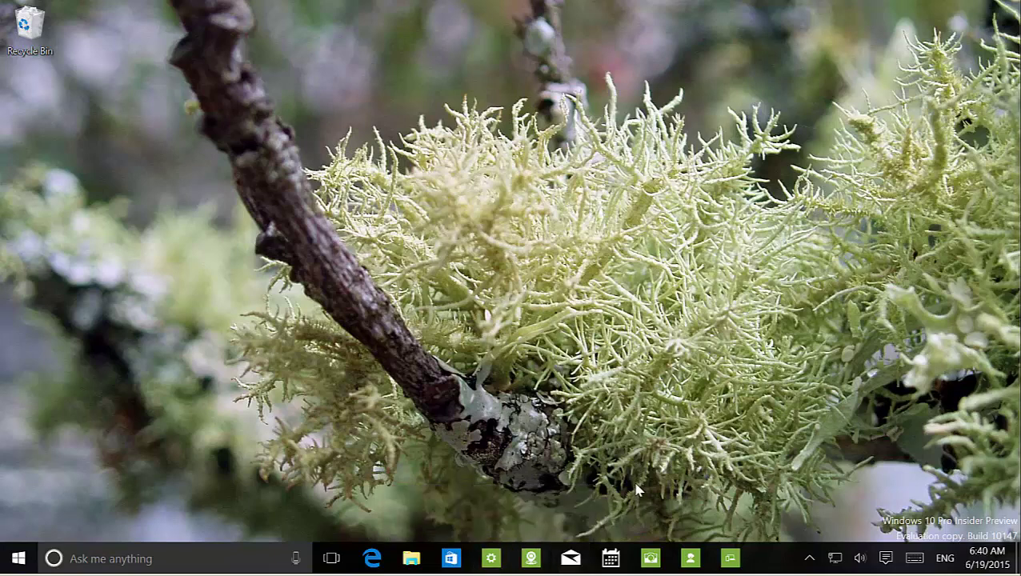
Step: Reveal the hidden tray icons and show the clock with the June 2015 calendar
left_click(817, 562)
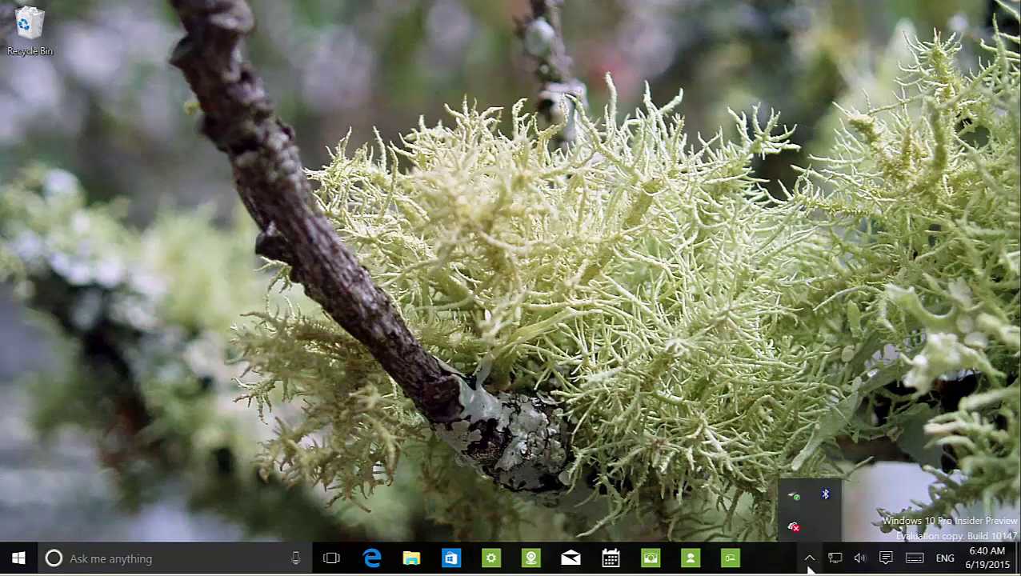
left_click(809, 561)
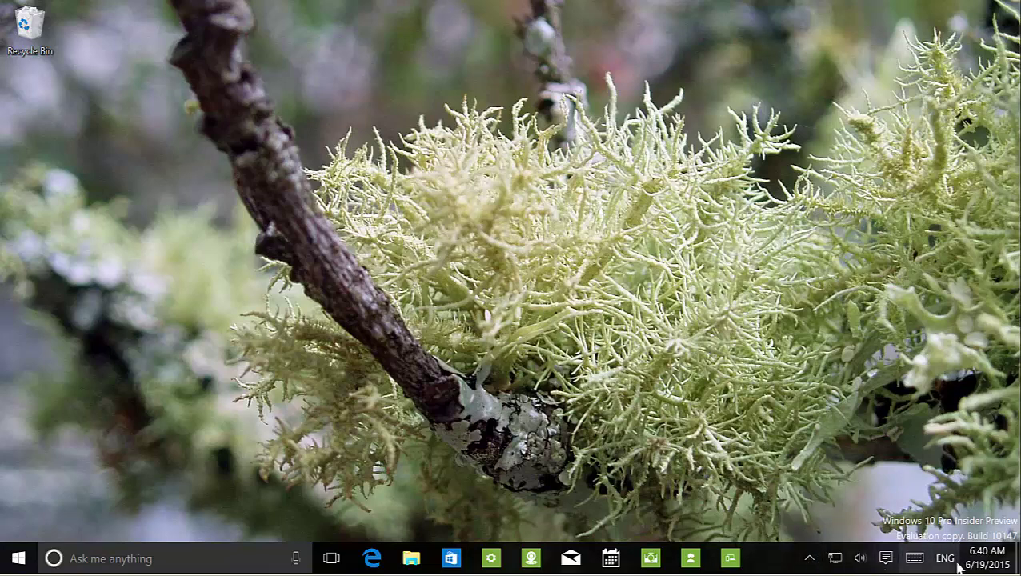
left_click(993, 565)
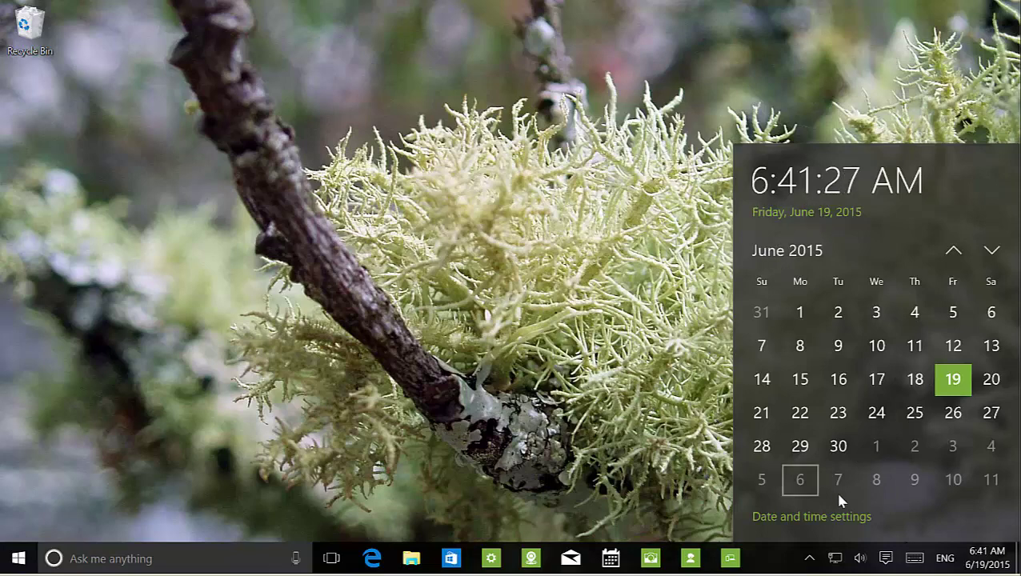
Step: Look through Action Center, the speaker volume and hidden tray icons, then return to the desktop
left_click(887, 560)
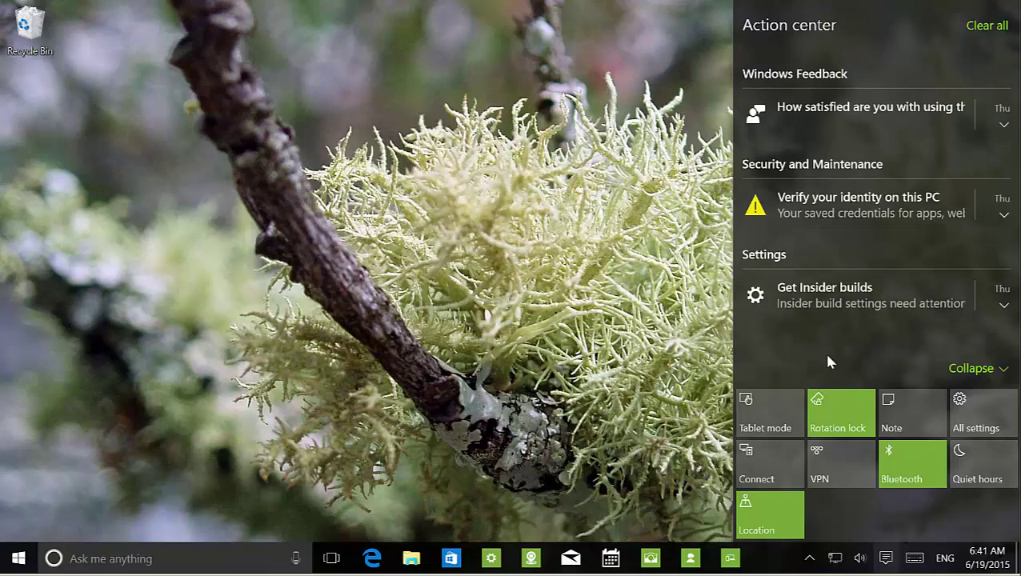
left_click(864, 565)
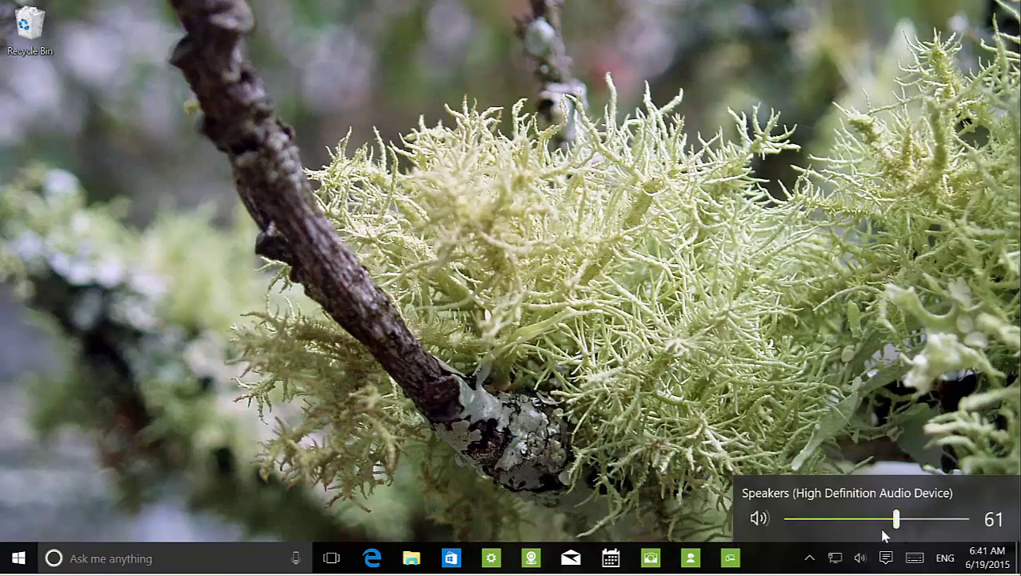
left_click(810, 561)
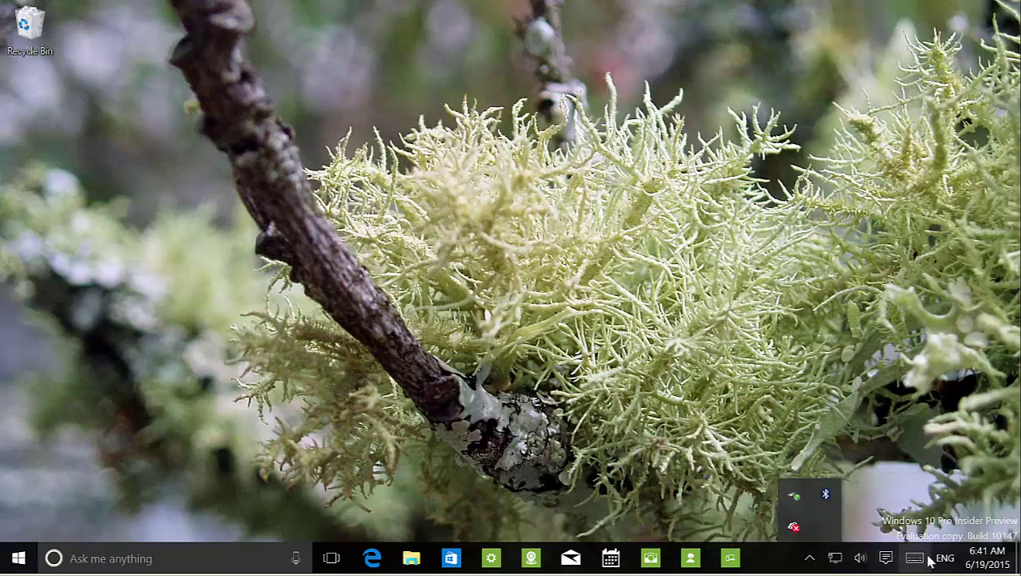
left_click(884, 559)
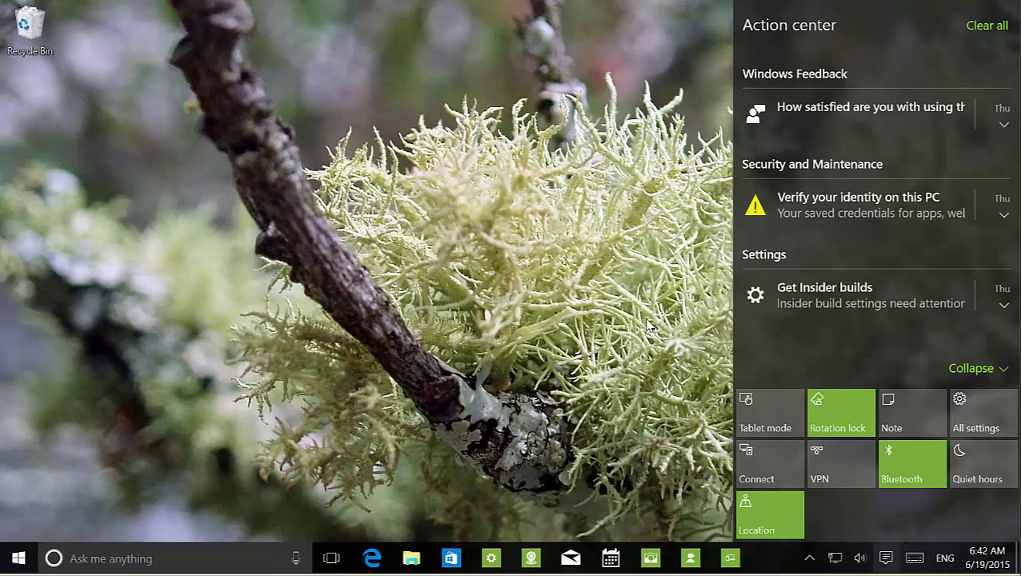
left_click(605, 301)
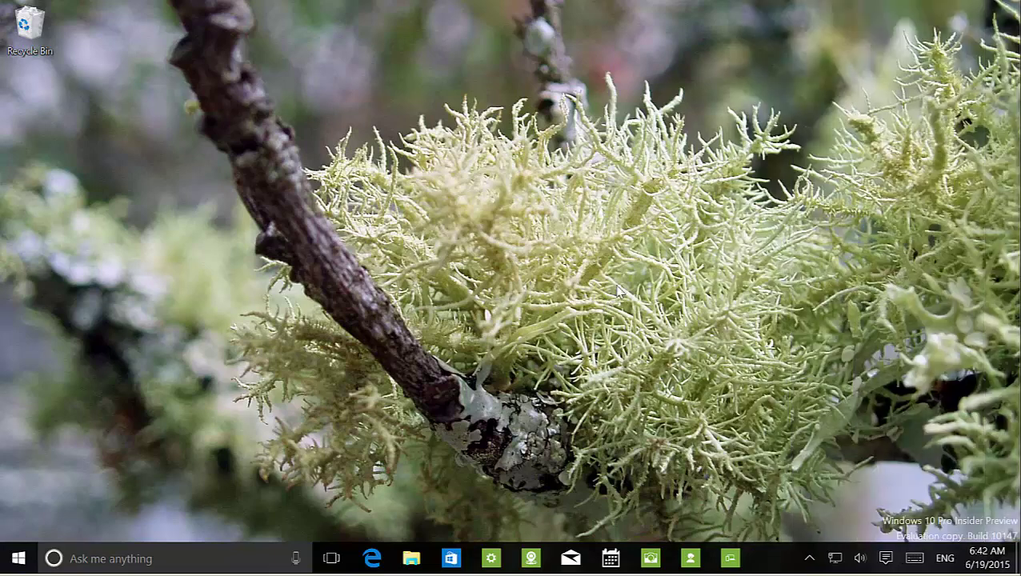
right_click(618, 286)
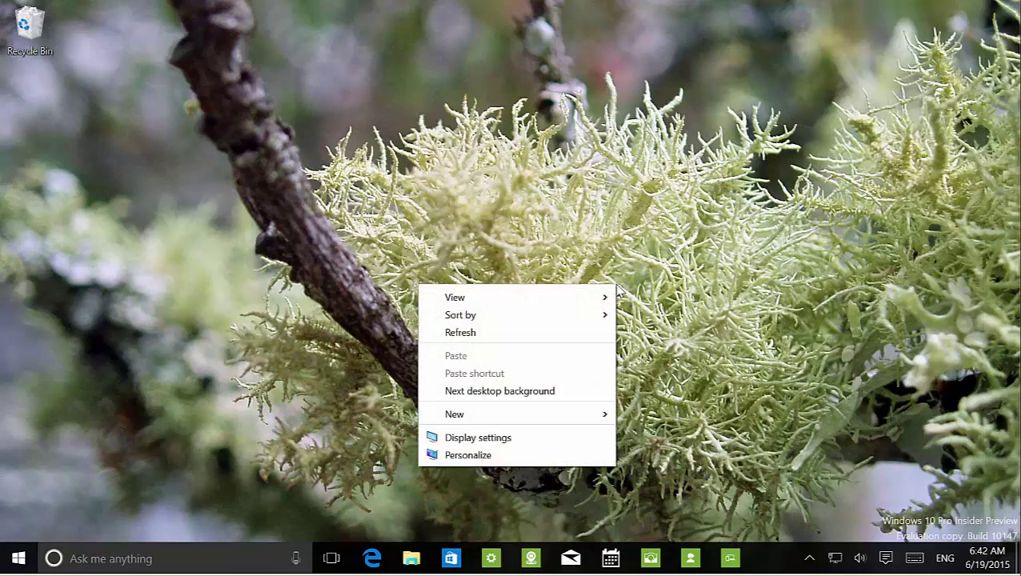
right_click(509, 199)
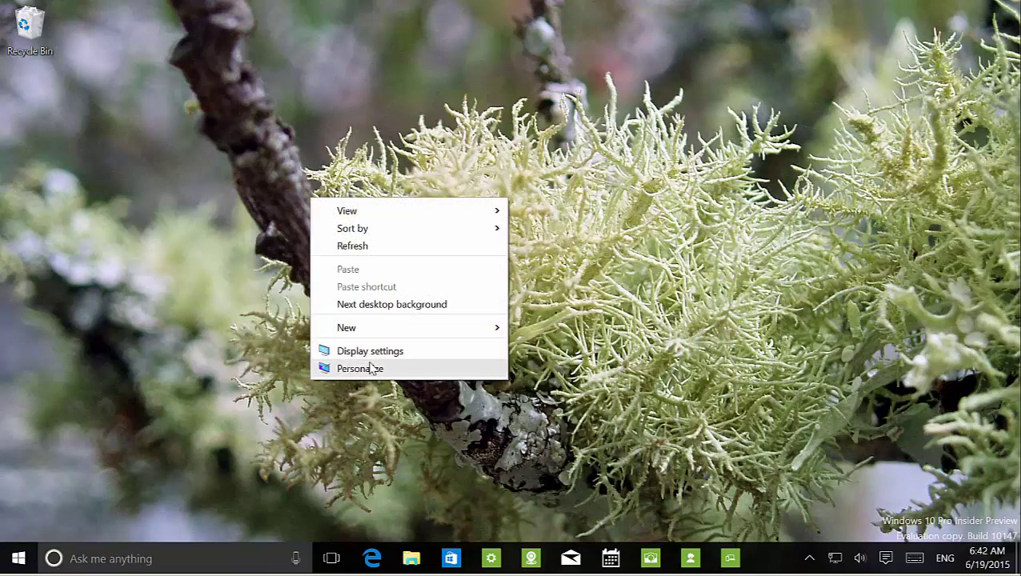
left_click(655, 296)
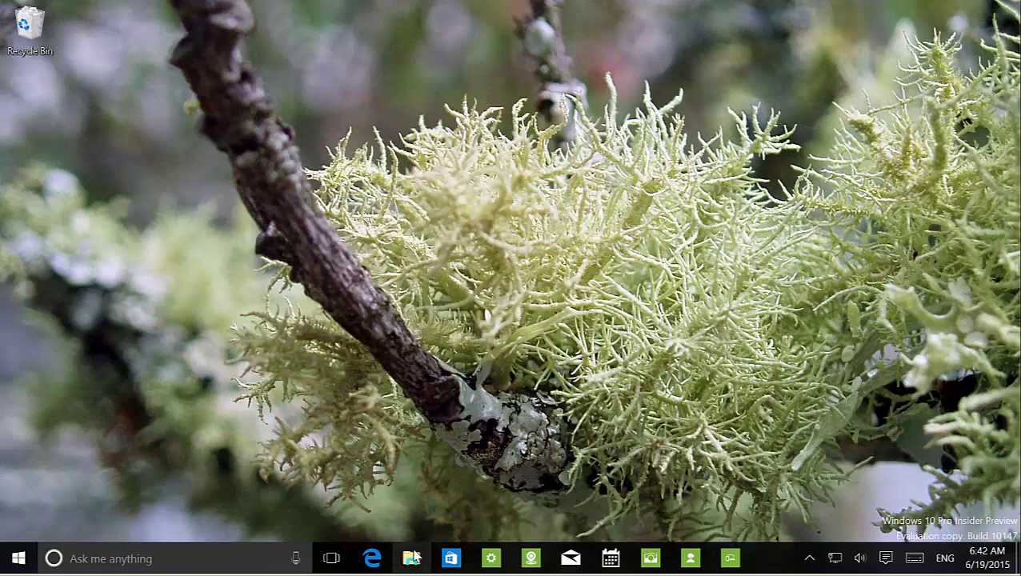
key("super+e")
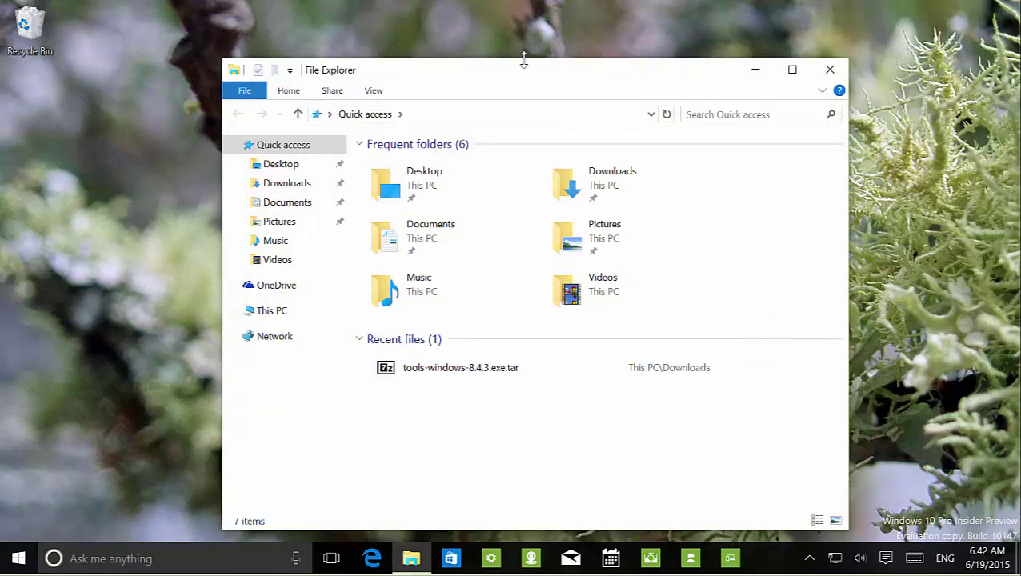
left_click_drag(521, 73, 461, 40)
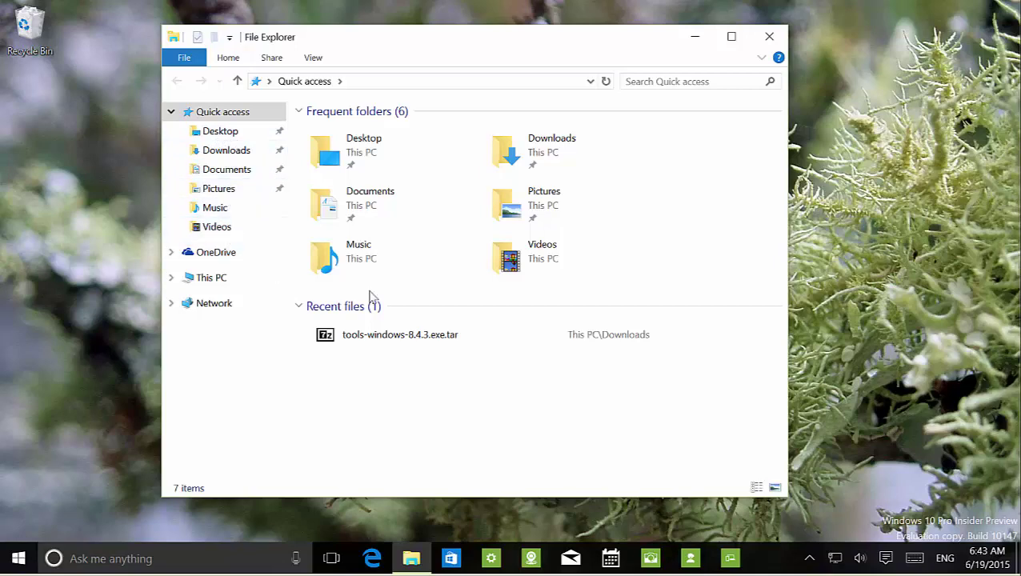
left_click(769, 36)
right_click(19, 559)
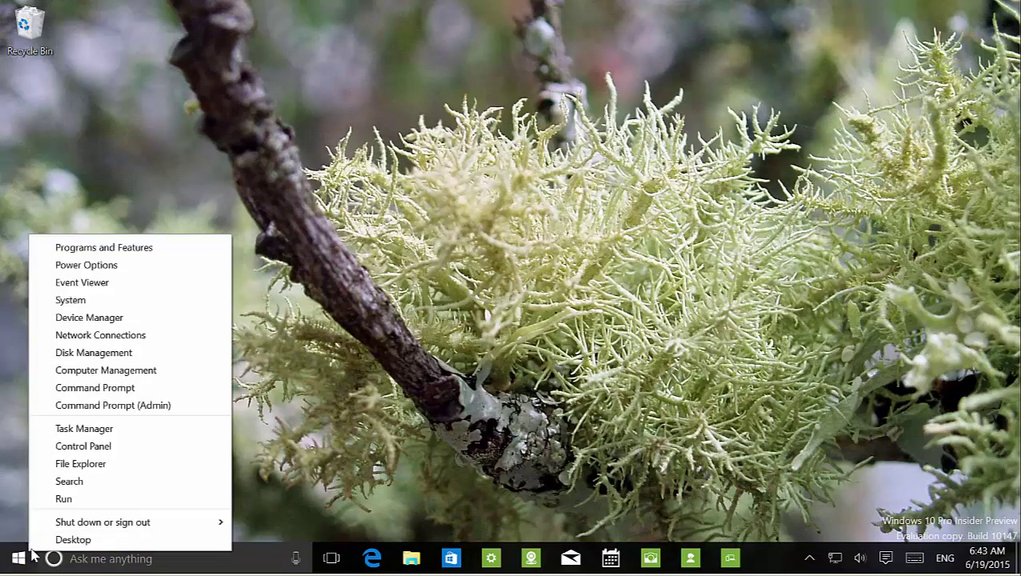
left_click(83, 446)
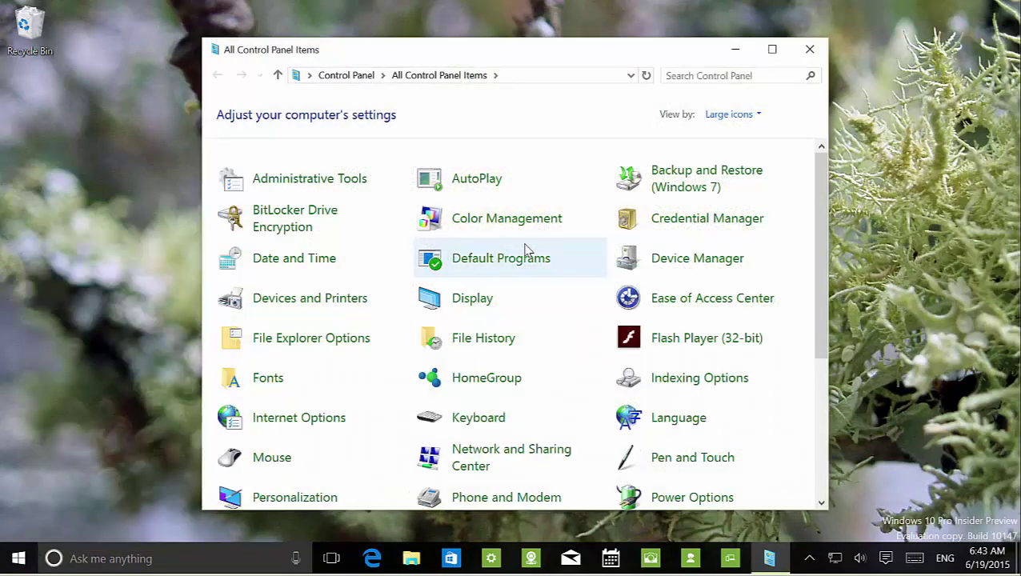
left_click(730, 113)
left_click(729, 134)
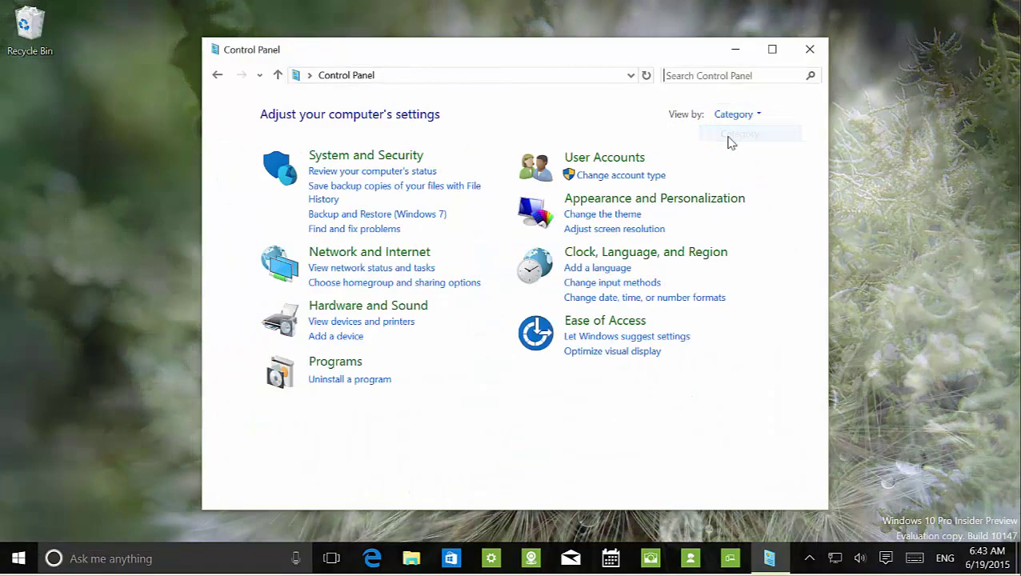
double_click(596, 58)
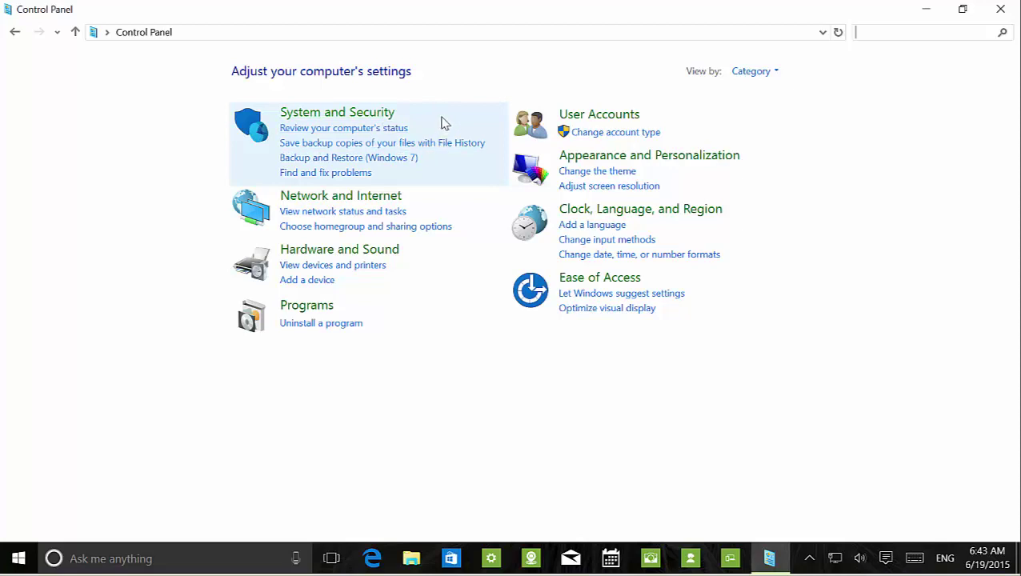
left_click(745, 72)
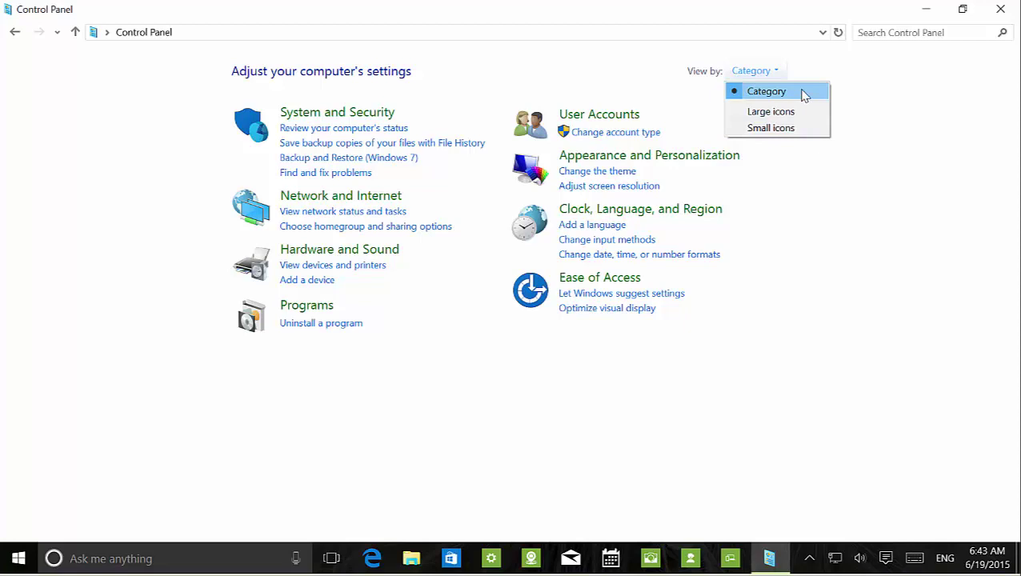
left_click(789, 112)
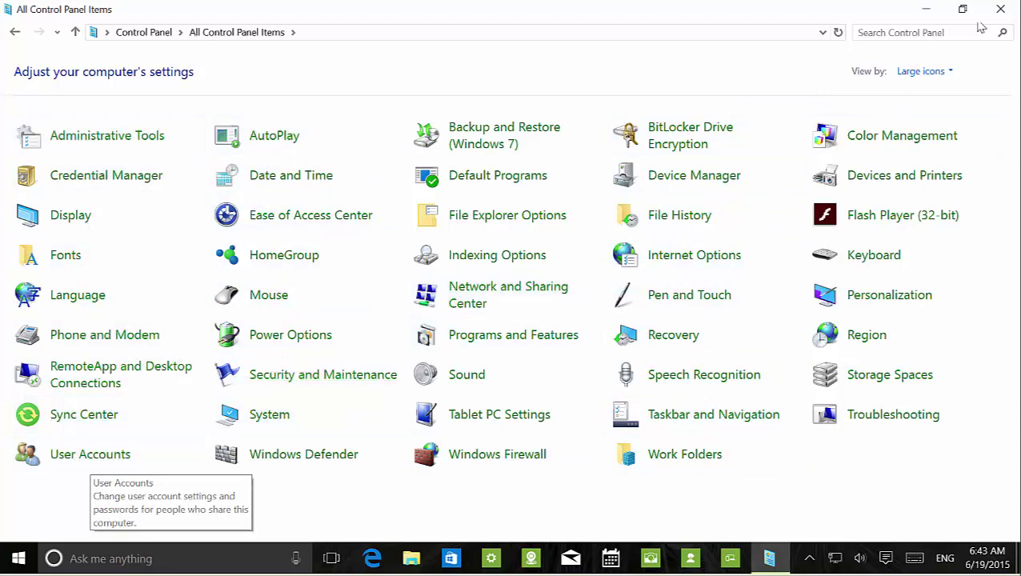
left_click(1001, 11)
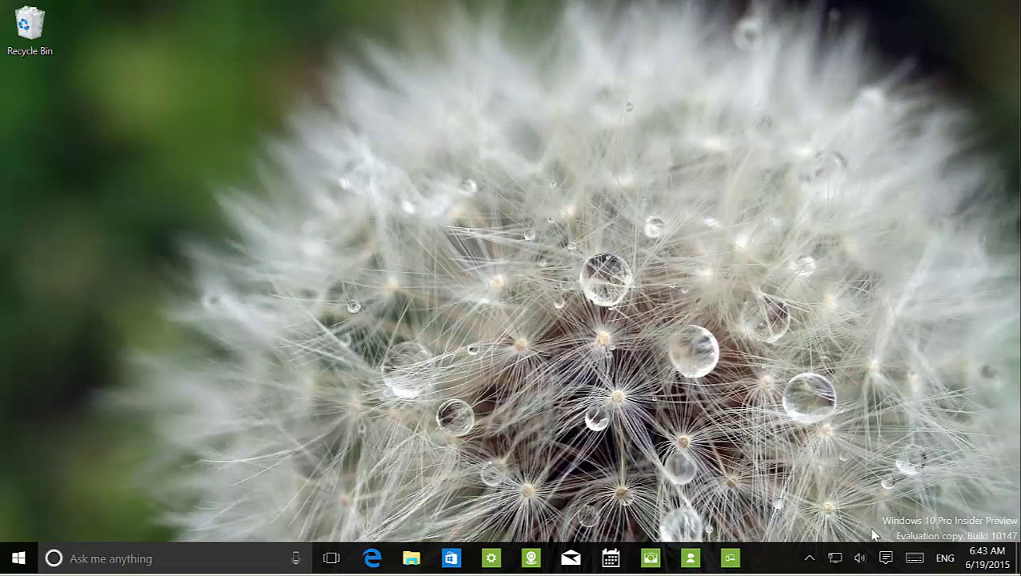
Step: Turn on Tablet mode from the Action Center
left_click(886, 558)
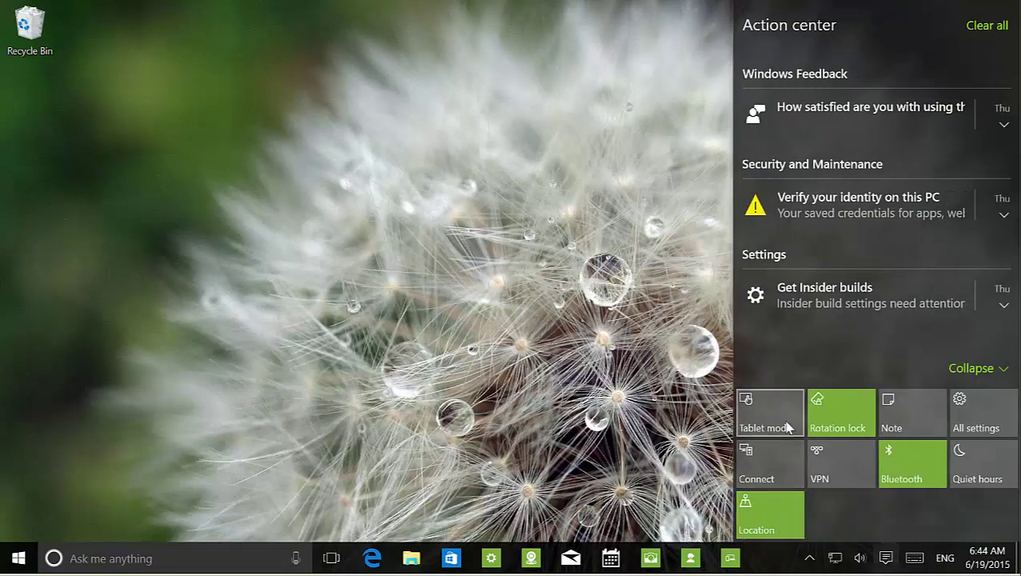
left_click(785, 426)
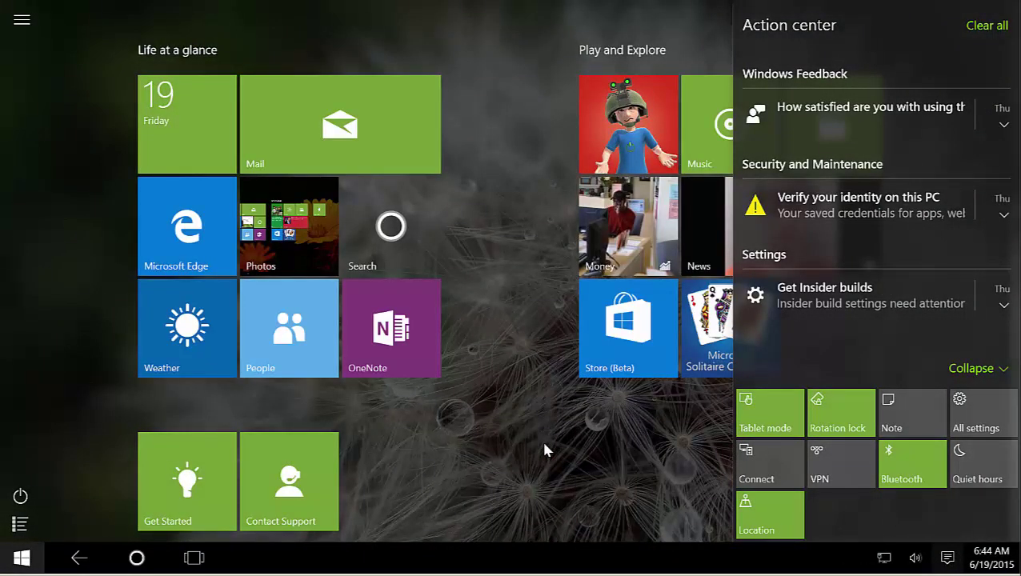
left_click(543, 450)
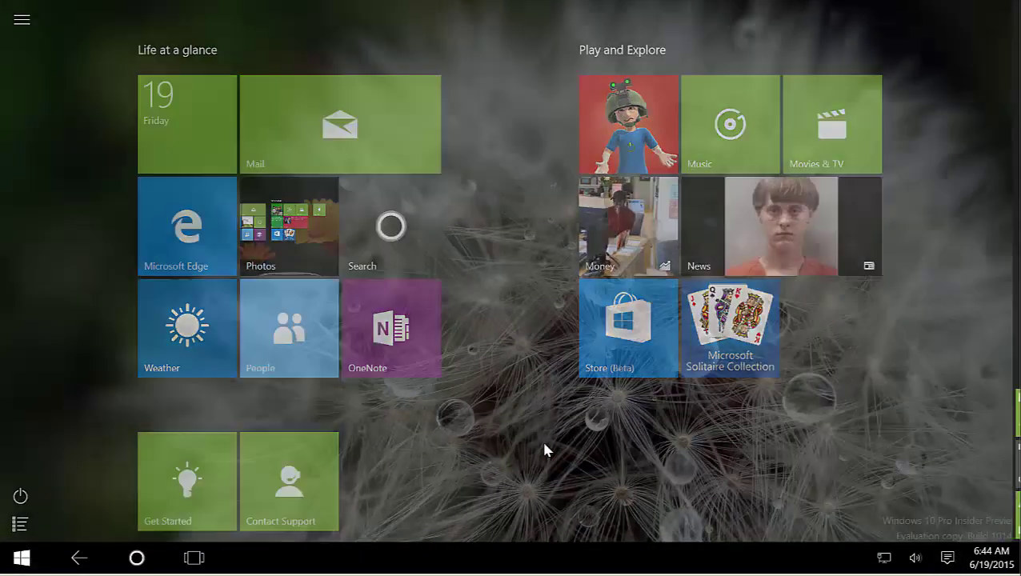
Step: Explore the full-screen Start: Photos tile options, power options, All apps list and side pane
left_click(21, 558)
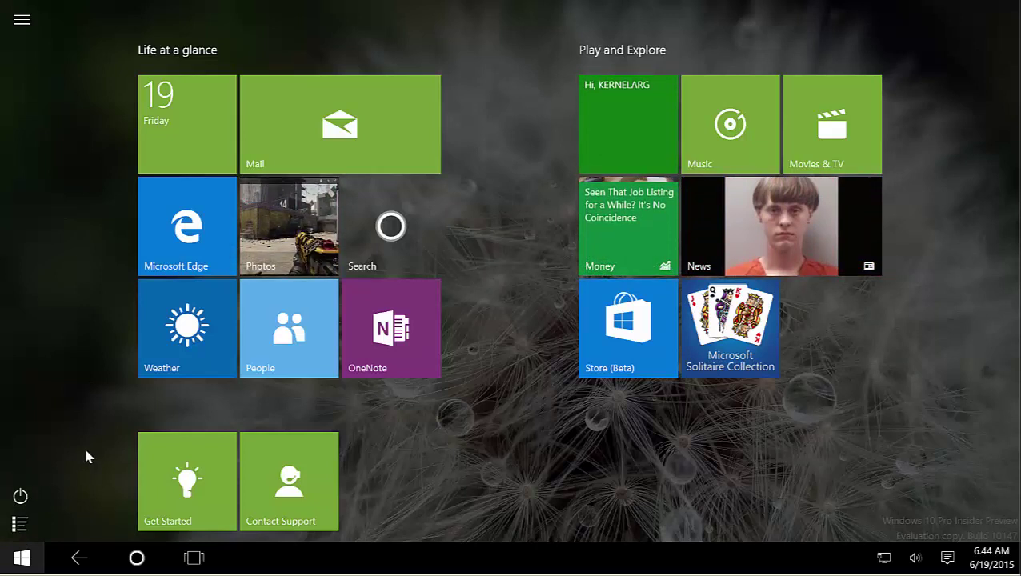
right_click(299, 260)
left_click(403, 302)
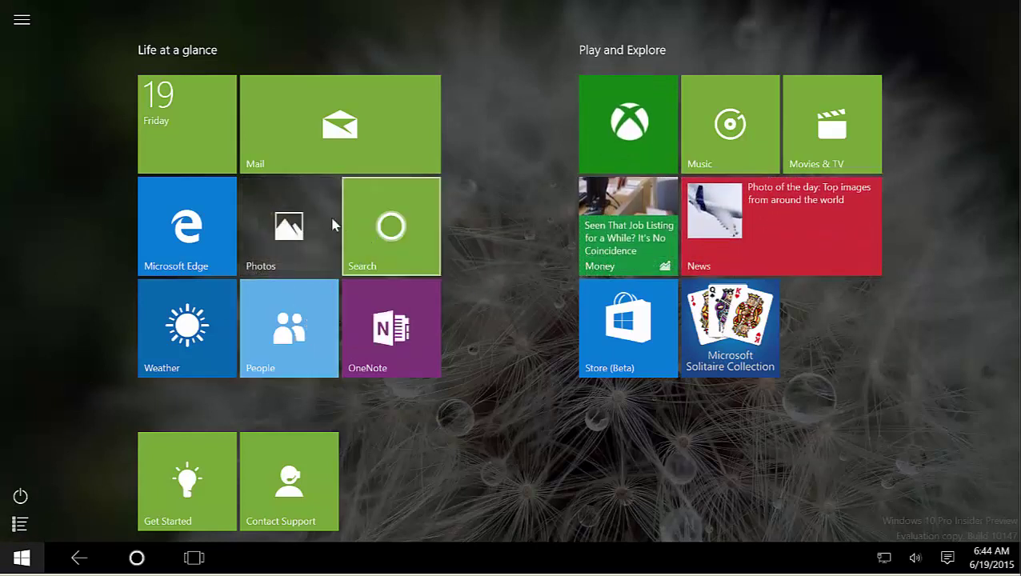
left_click(35, 498)
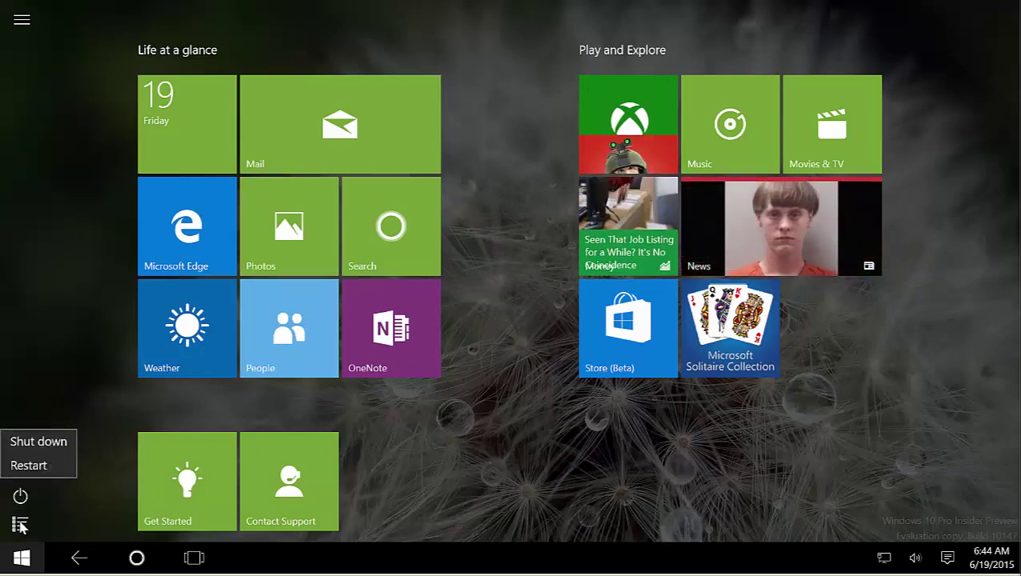
left_click(20, 525)
left_click(20, 525)
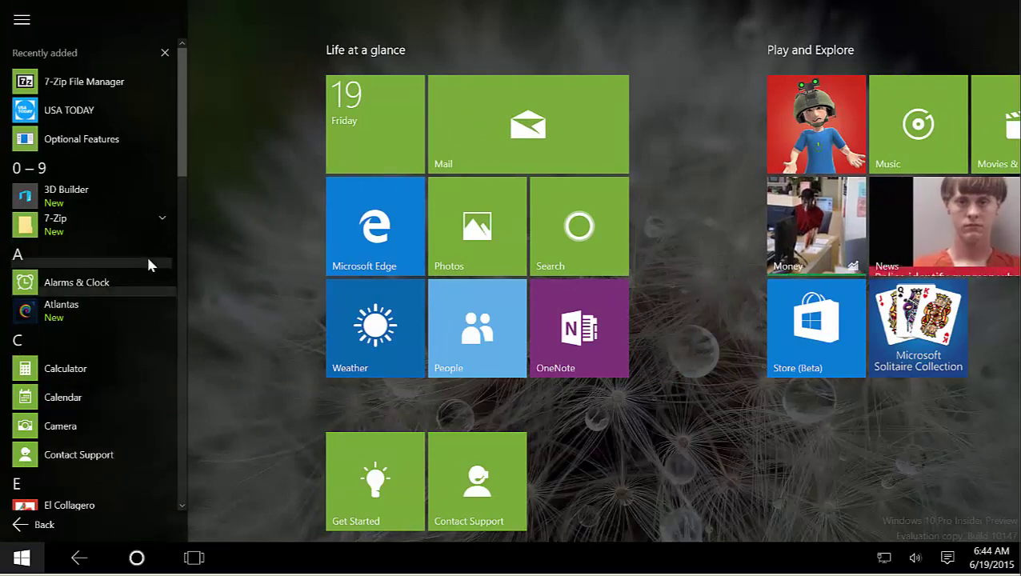
left_click(55, 521)
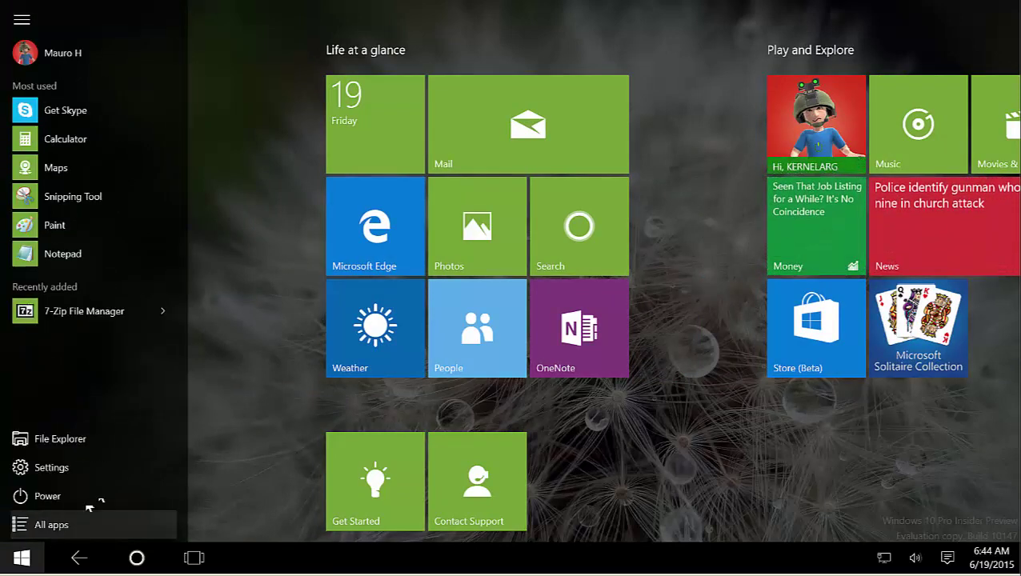
left_click(243, 344)
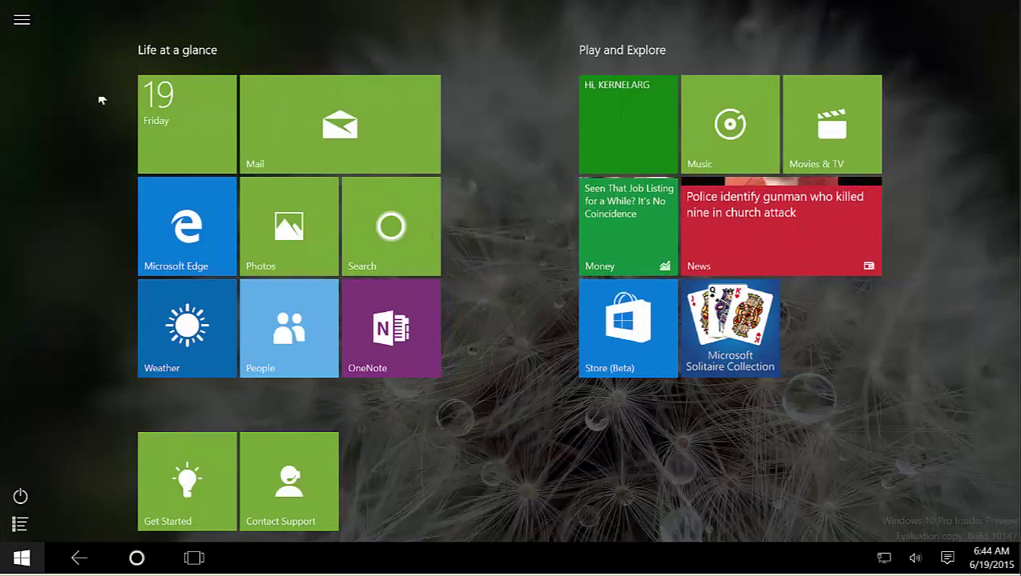
left_click(22, 19)
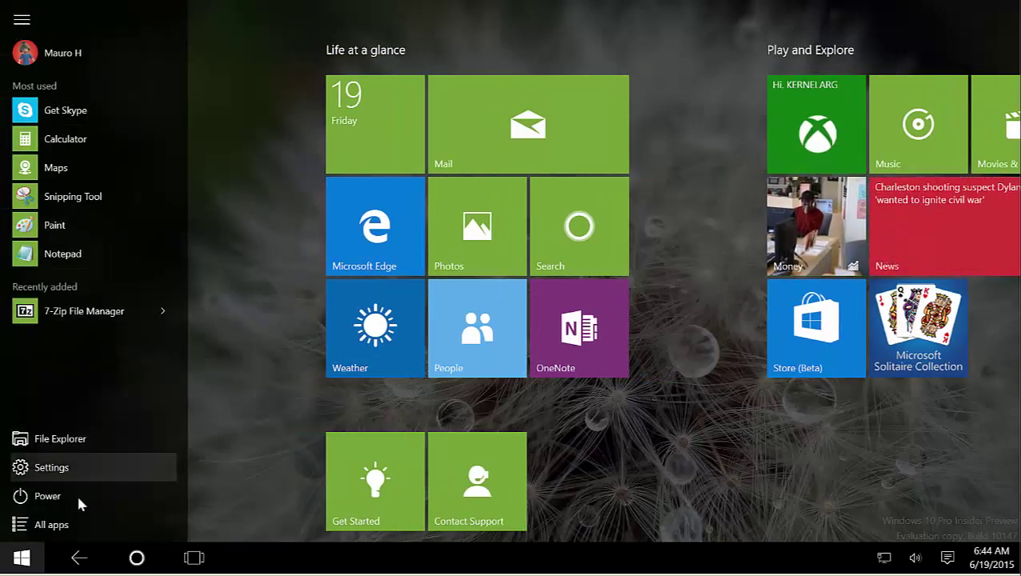
left_click(259, 266)
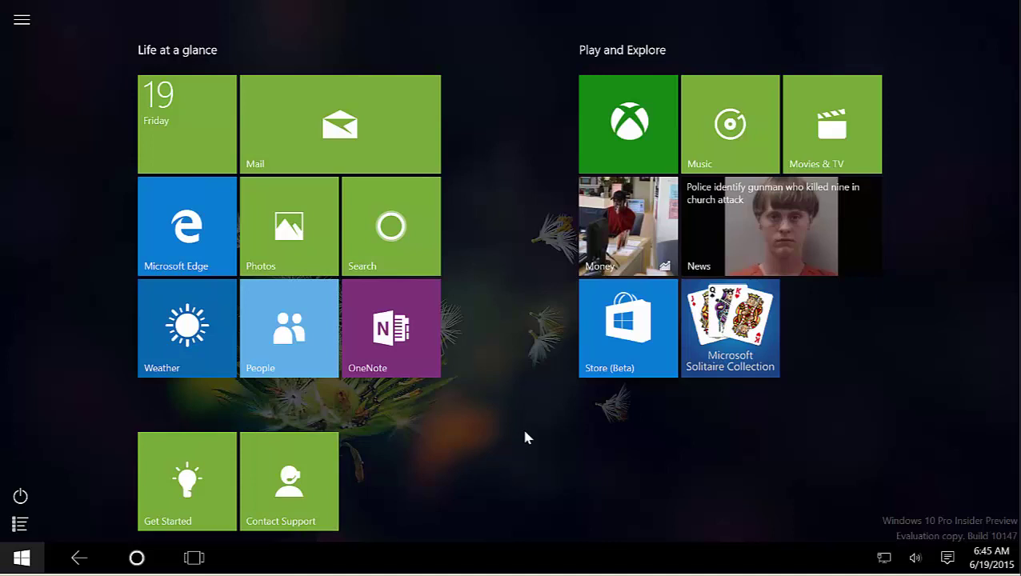
Step: Turn Tablet mode off from the Action Center and return to the regular desktop
left_click(948, 560)
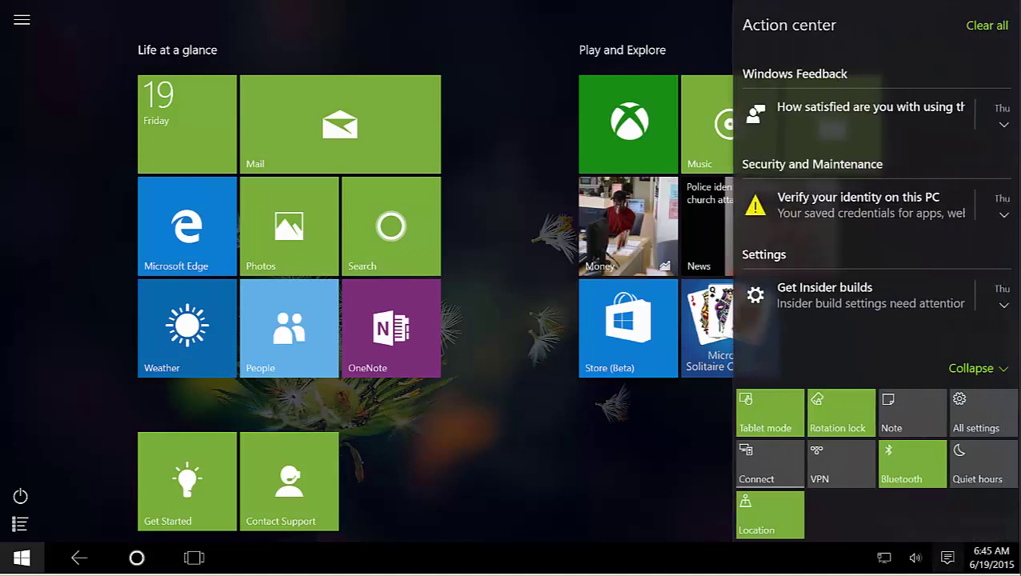
left_click(773, 422)
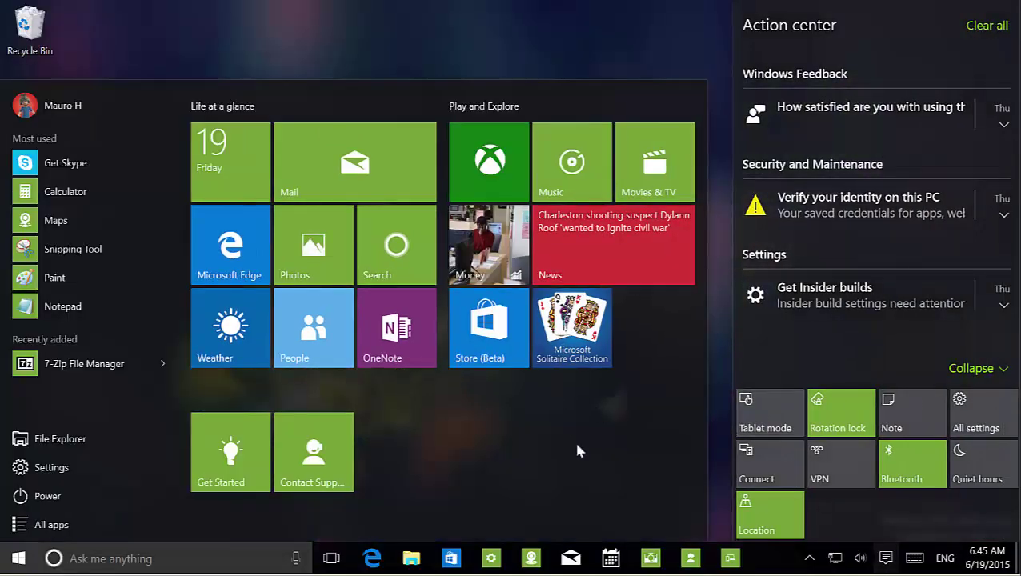
left_click(532, 42)
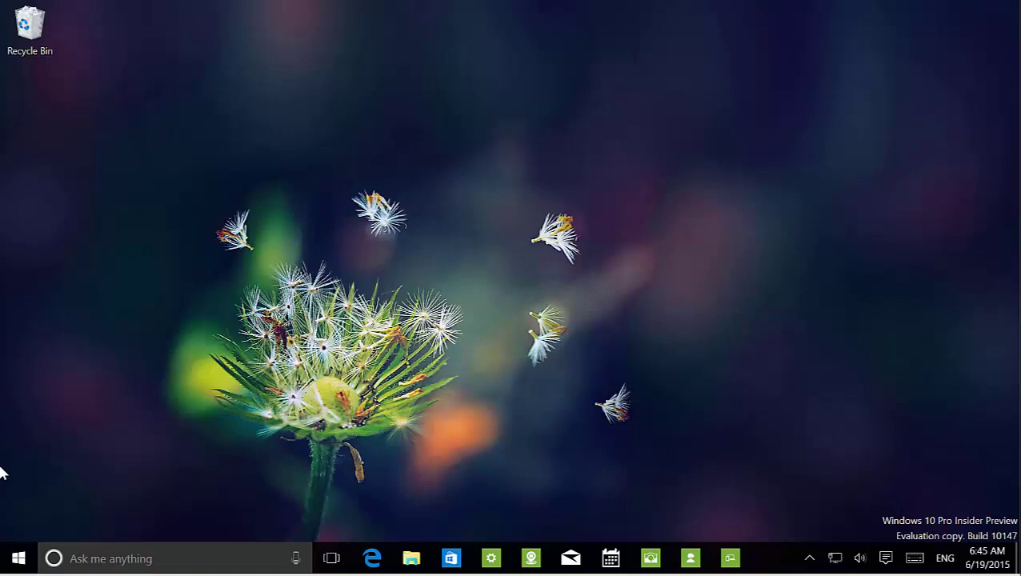
left_click(492, 564)
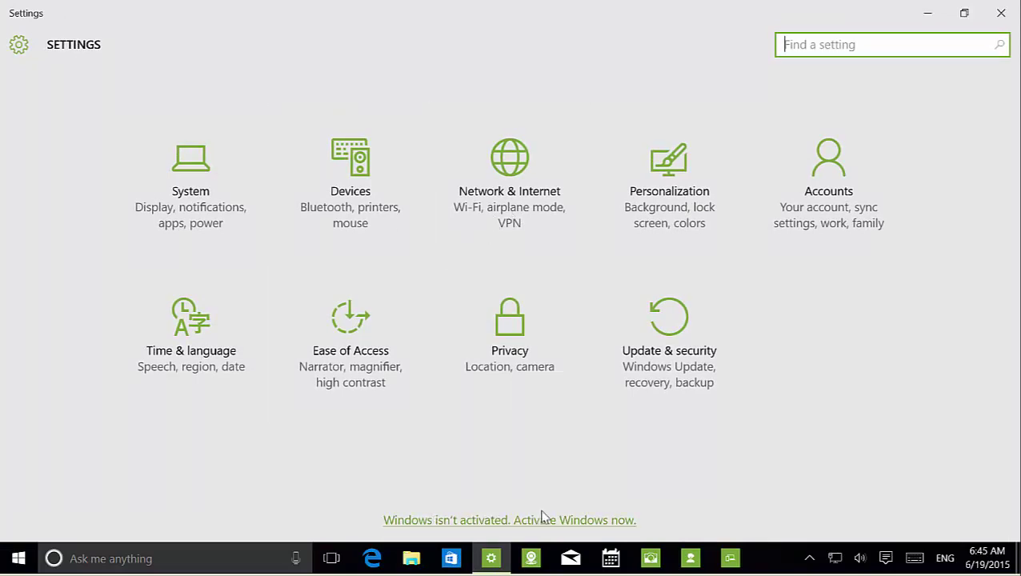
left_click(696, 456)
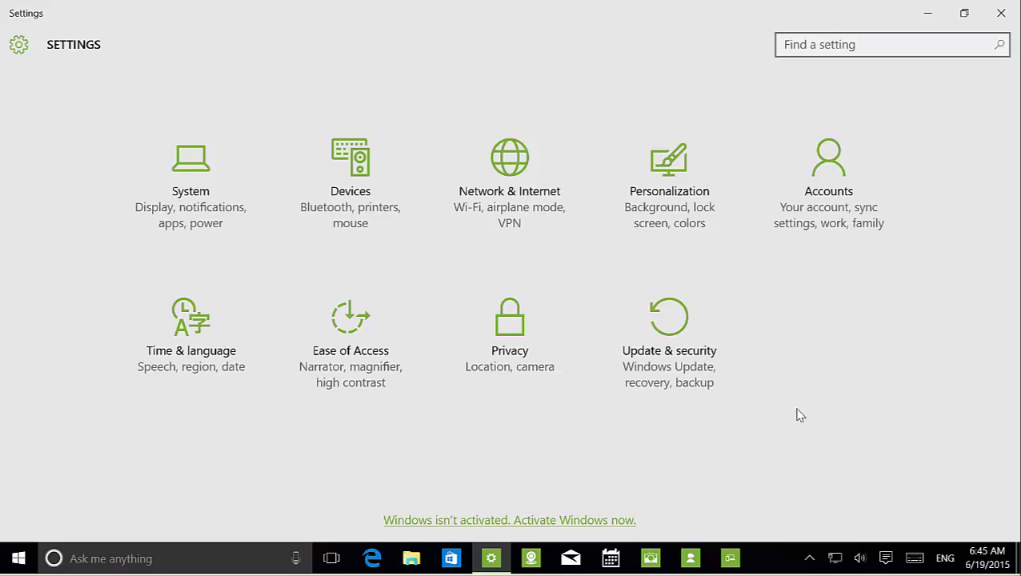
left_click(669, 182)
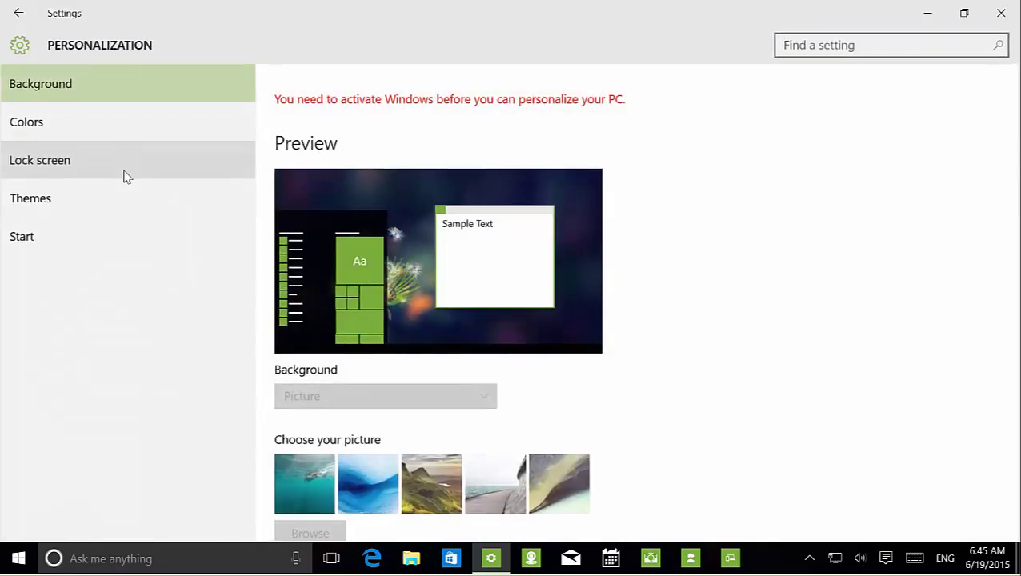
left_click(84, 128)
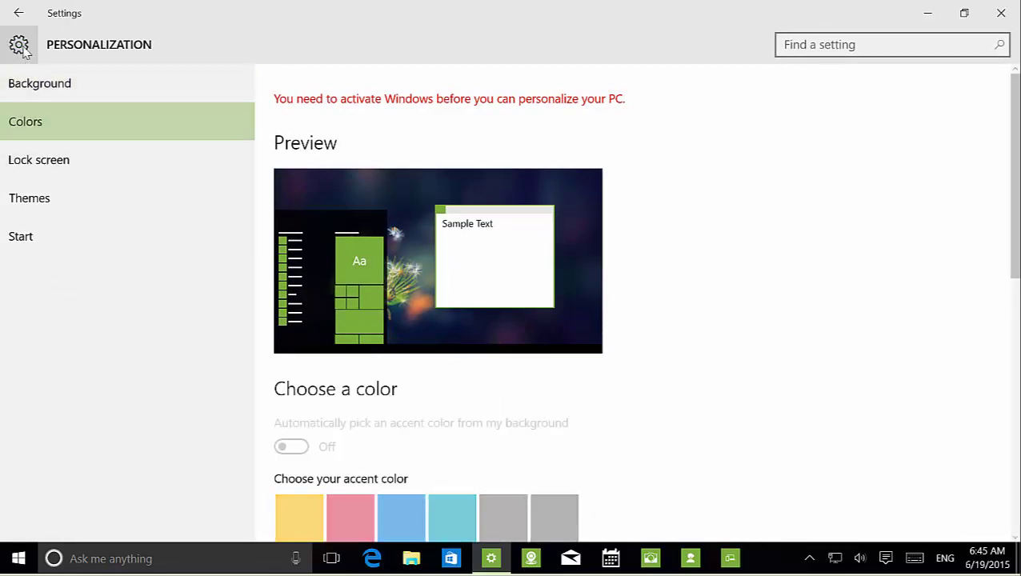
left_click(22, 13)
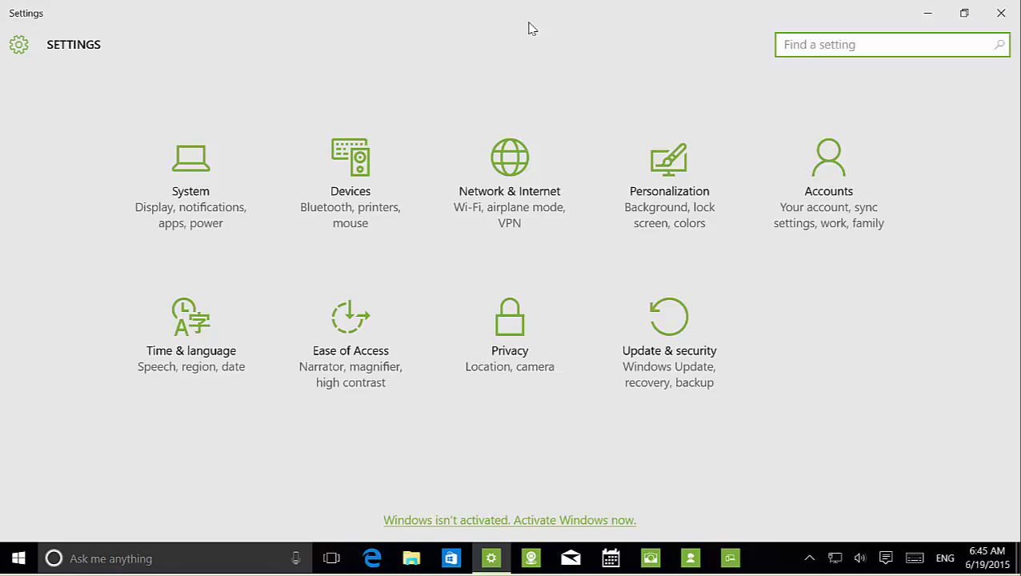
left_click(178, 187)
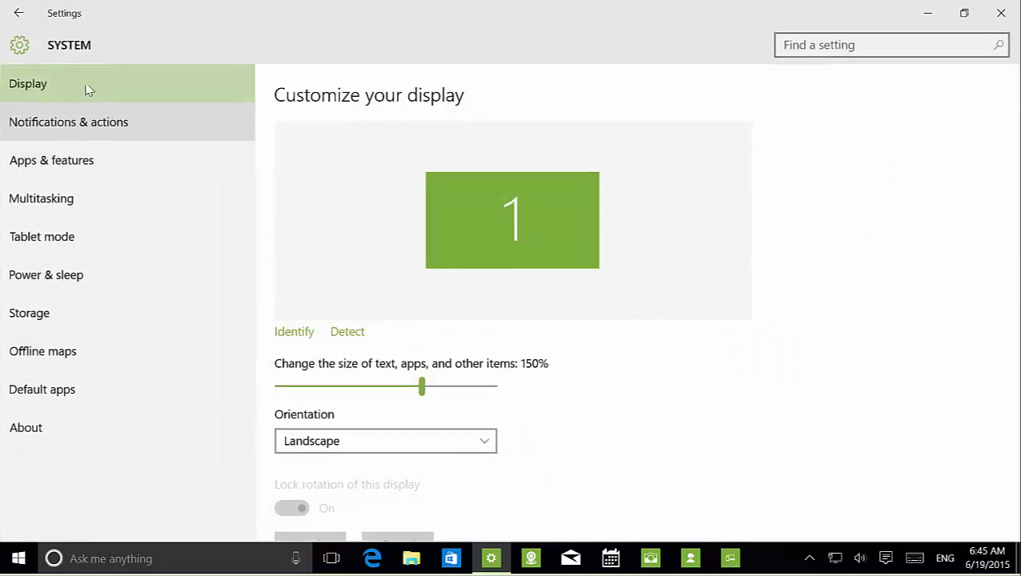
left_click(21, 16)
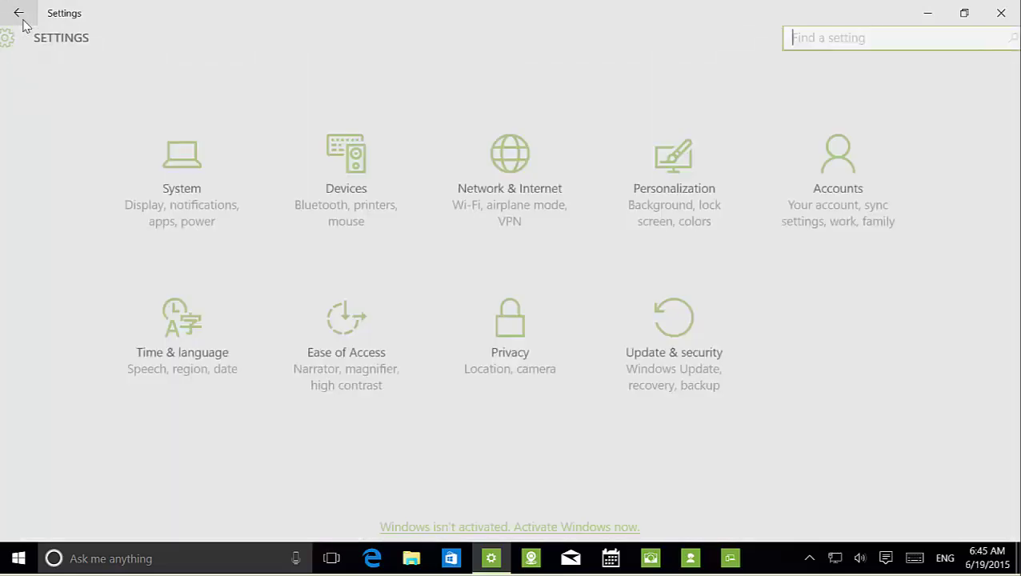
left_click(536, 180)
left_click(18, 14)
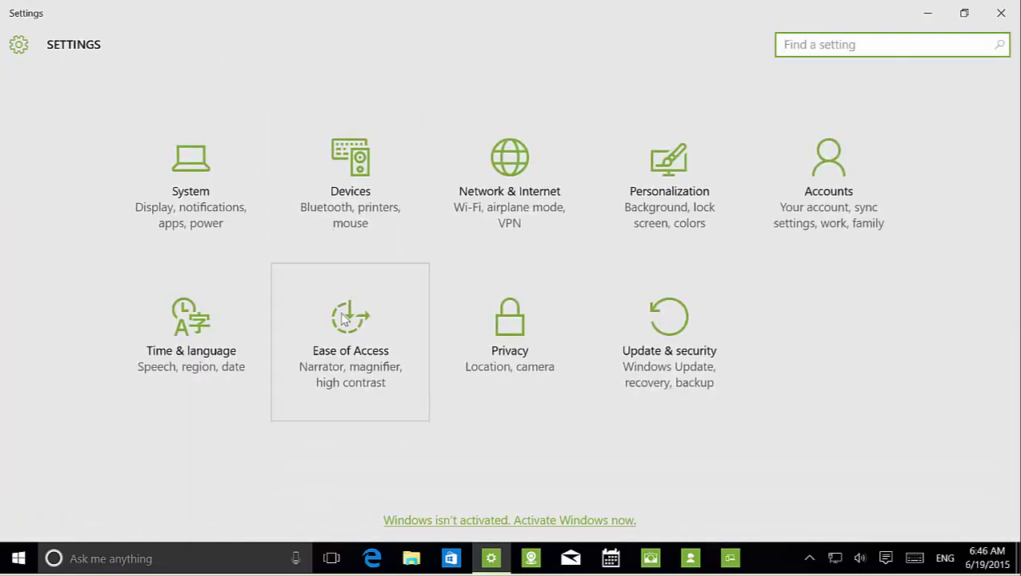
left_click(342, 318)
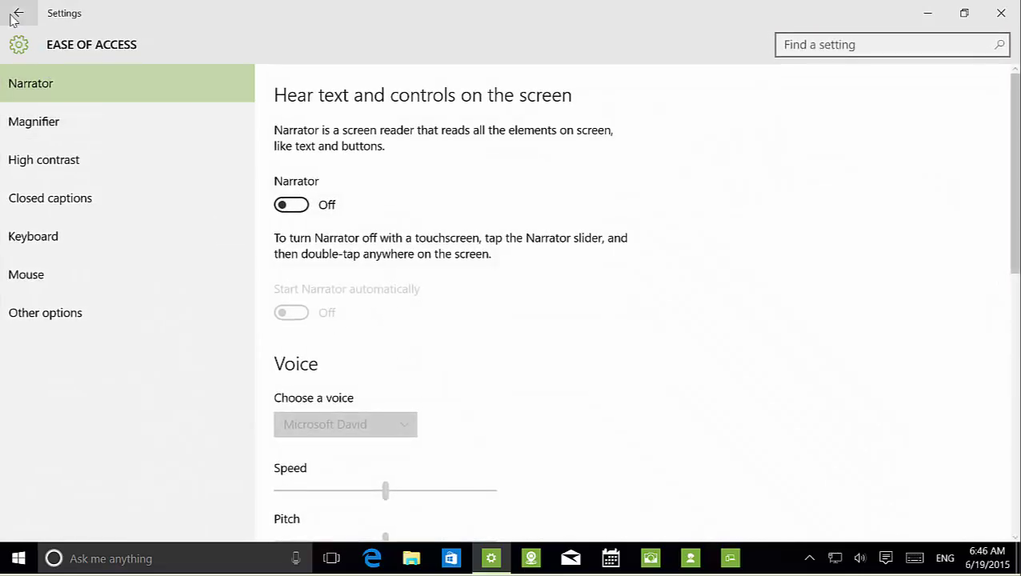
left_click(16, 15)
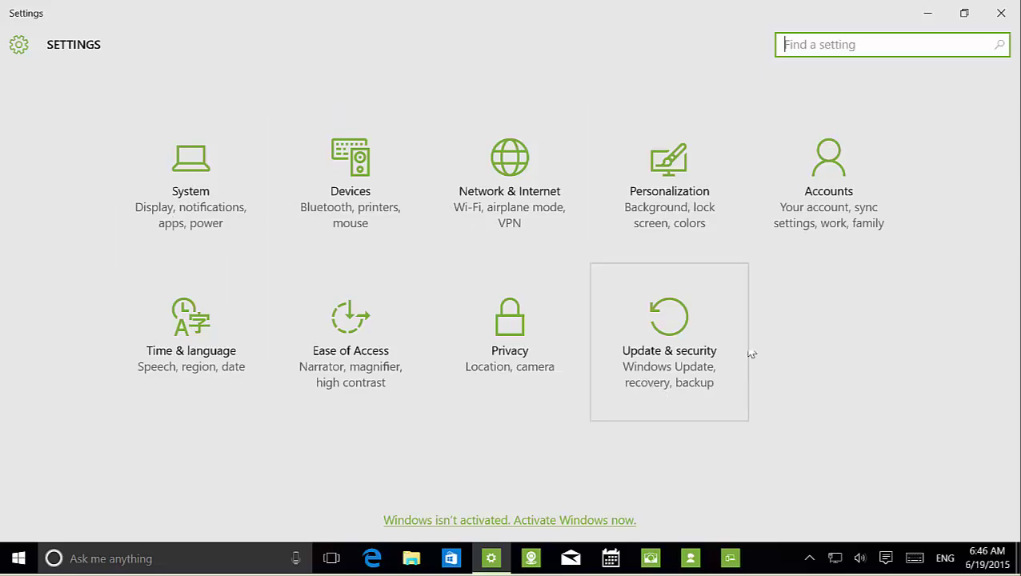
left_click(466, 77)
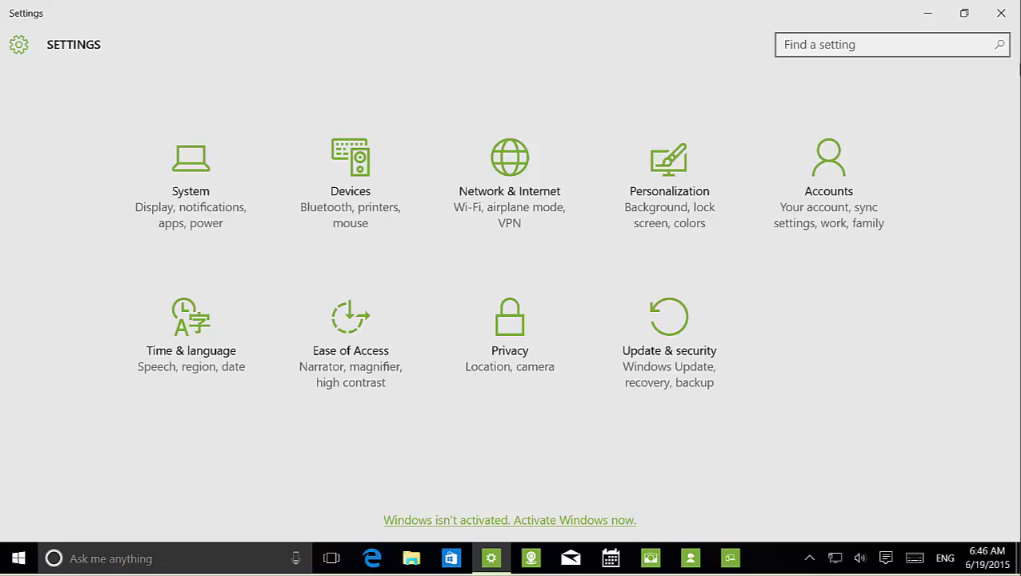
left_click(1001, 16)
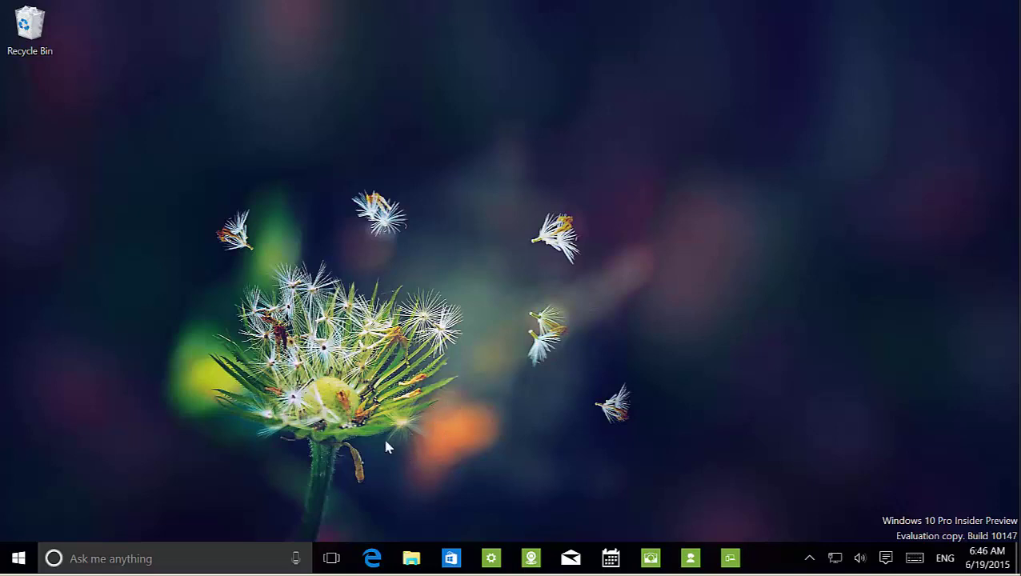
Step: Launch Edge, go to pureinfotech.com, and glance at the Hub's Downloads list
left_click(373, 559)
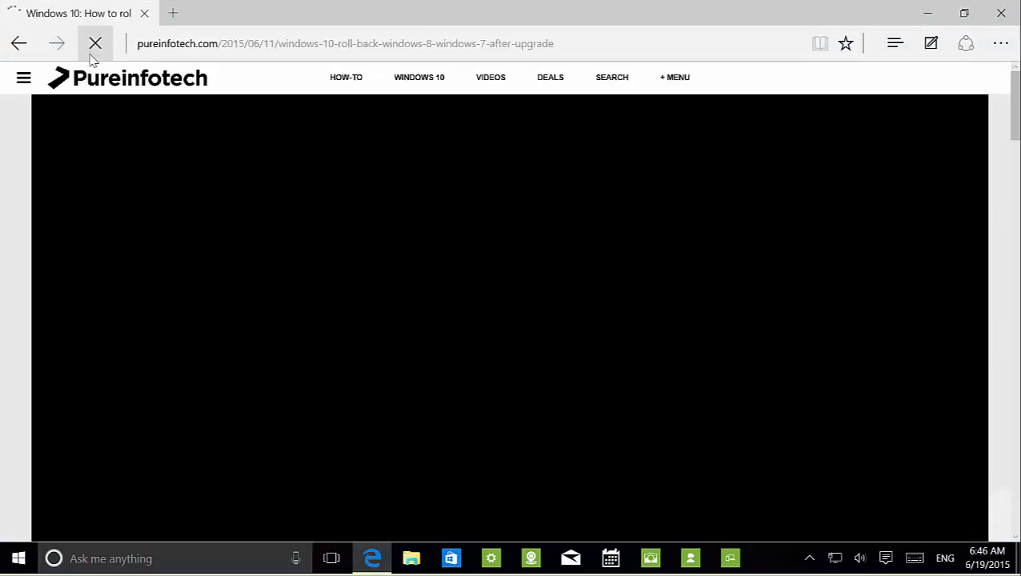
scroll(786, 213, "down", 5)
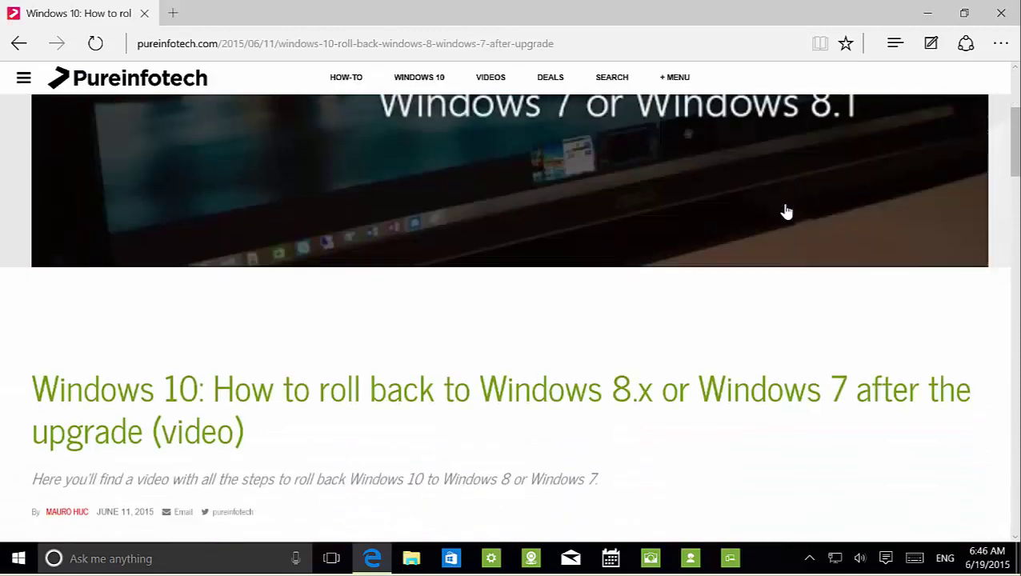
scroll(786, 212, "down", 6)
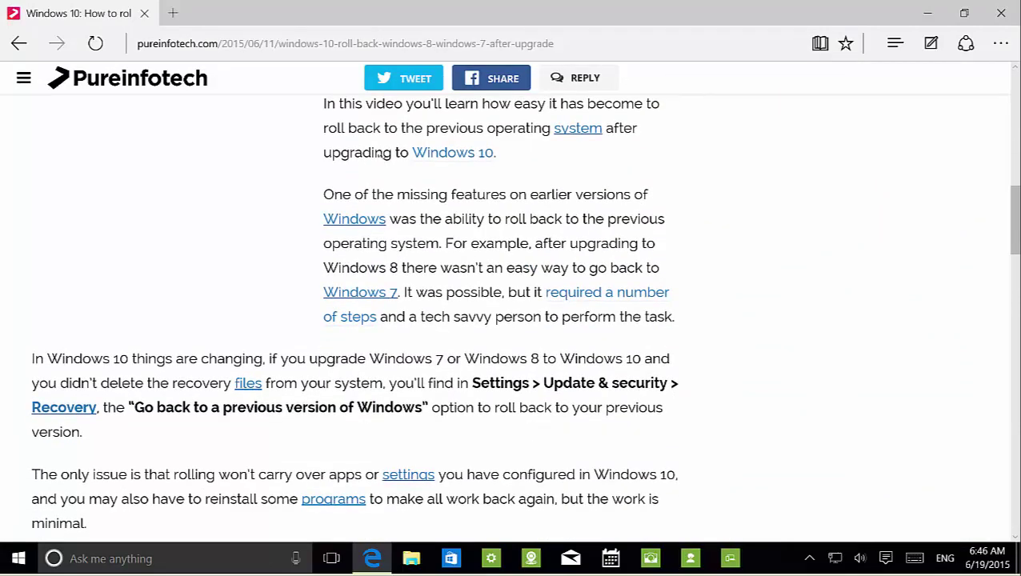
left_click(191, 43)
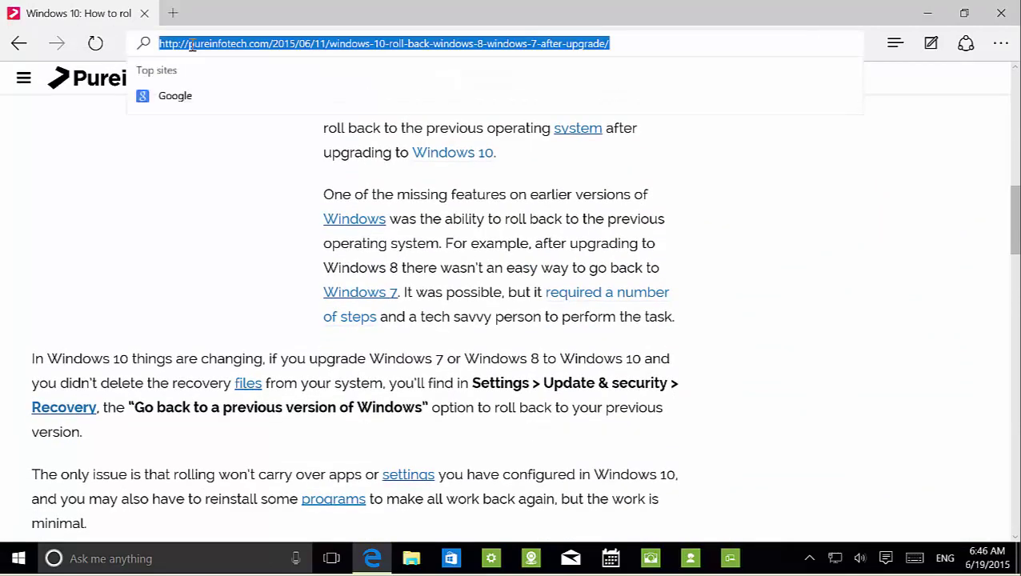
type("pureinfotech.com")
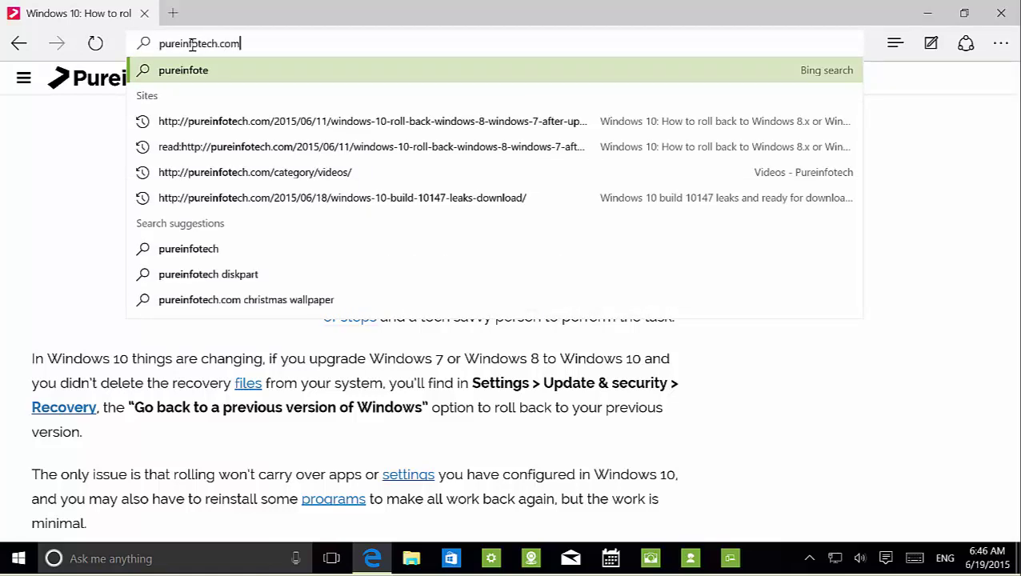
key("Return")
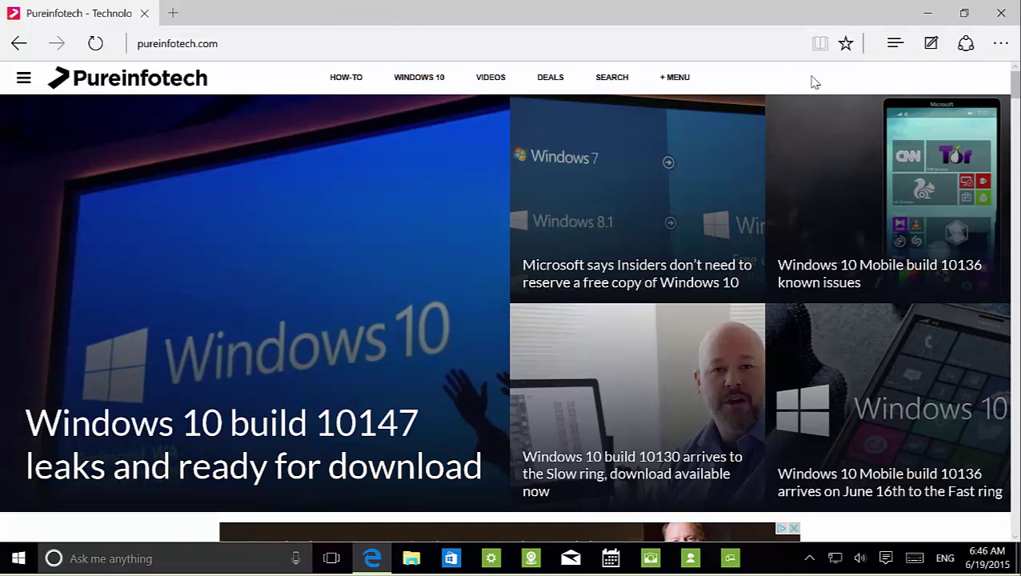
left_click(893, 47)
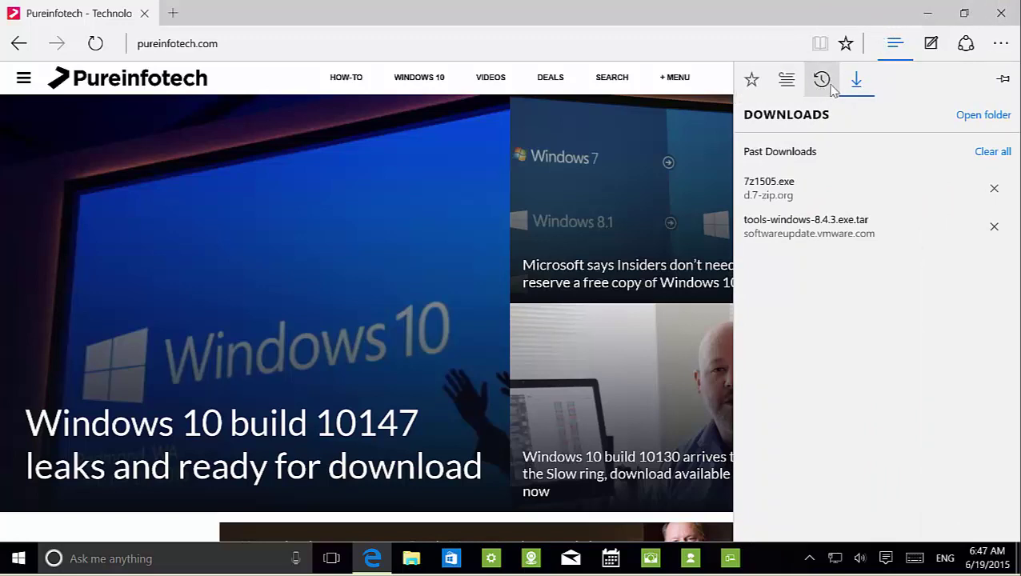
left_click(819, 22)
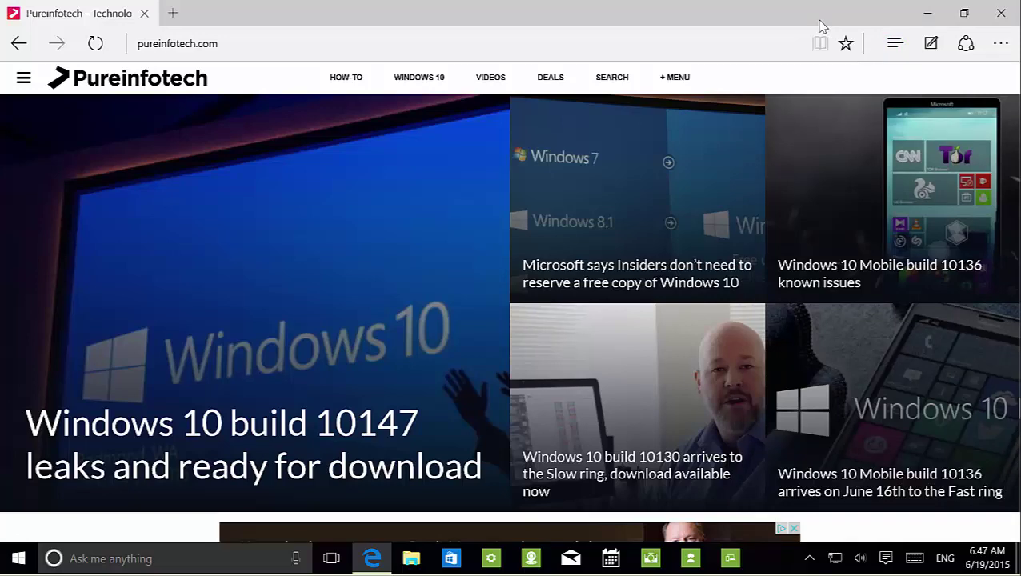
Step: Set Edge's theme to Dark in Settings
left_click(1000, 46)
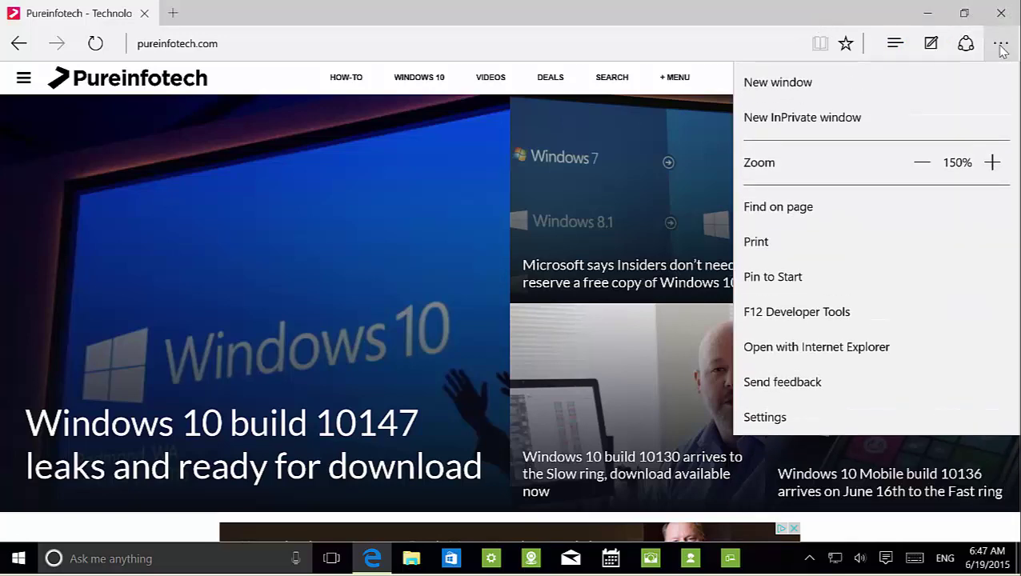
left_click(1000, 45)
left_click(1000, 45)
left_click(1000, 46)
left_click(1000, 45)
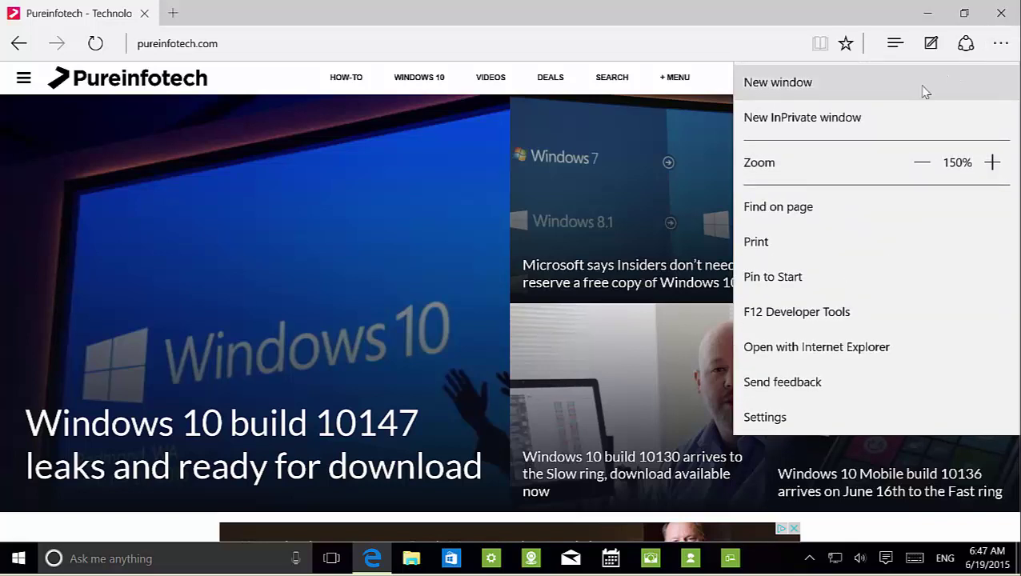
left_click(827, 424)
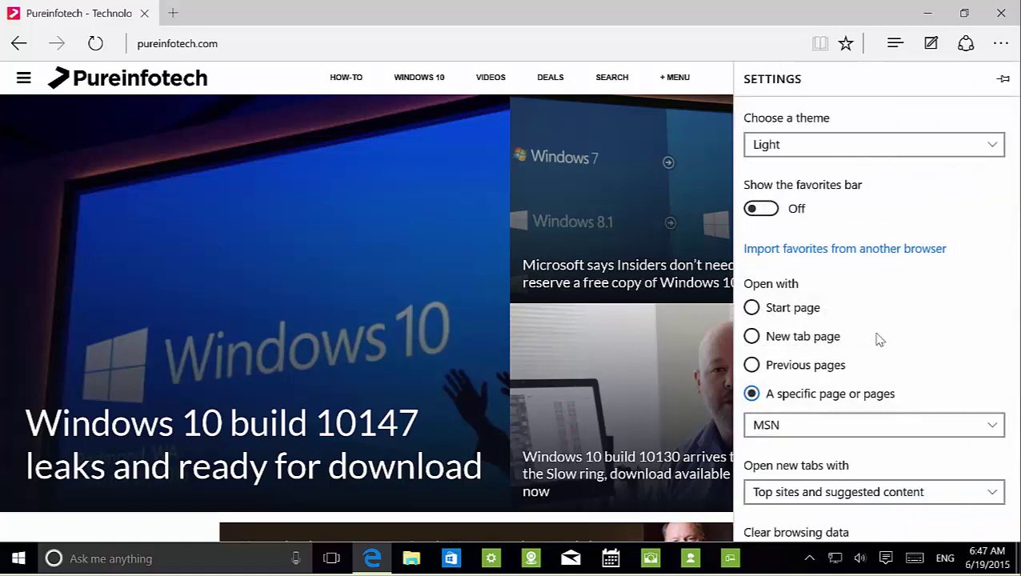
left_click(873, 149)
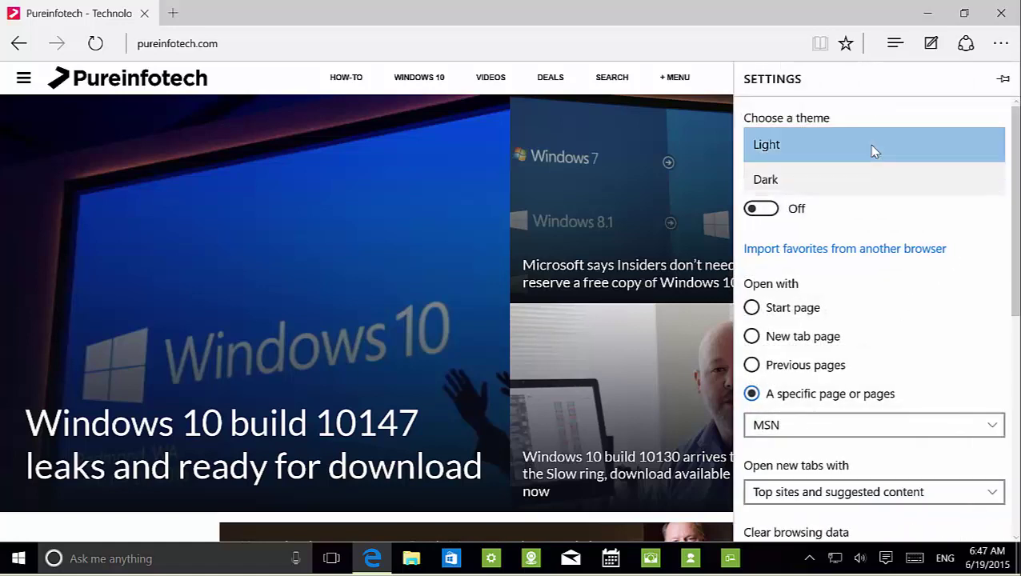
left_click(818, 191)
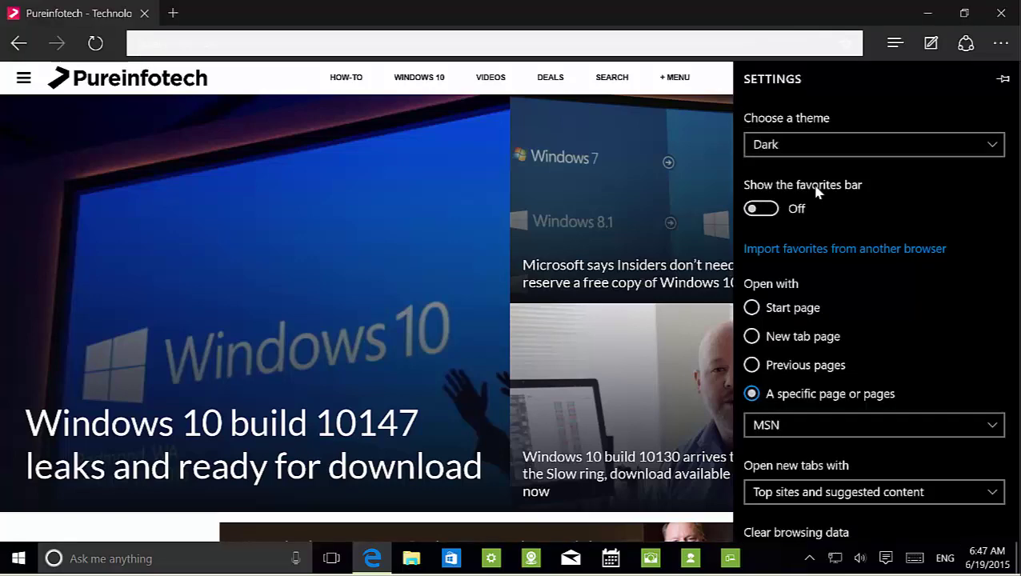
Step: Close the settings pane and scroll the Pureinfotech page down and back up
left_click(67, 535)
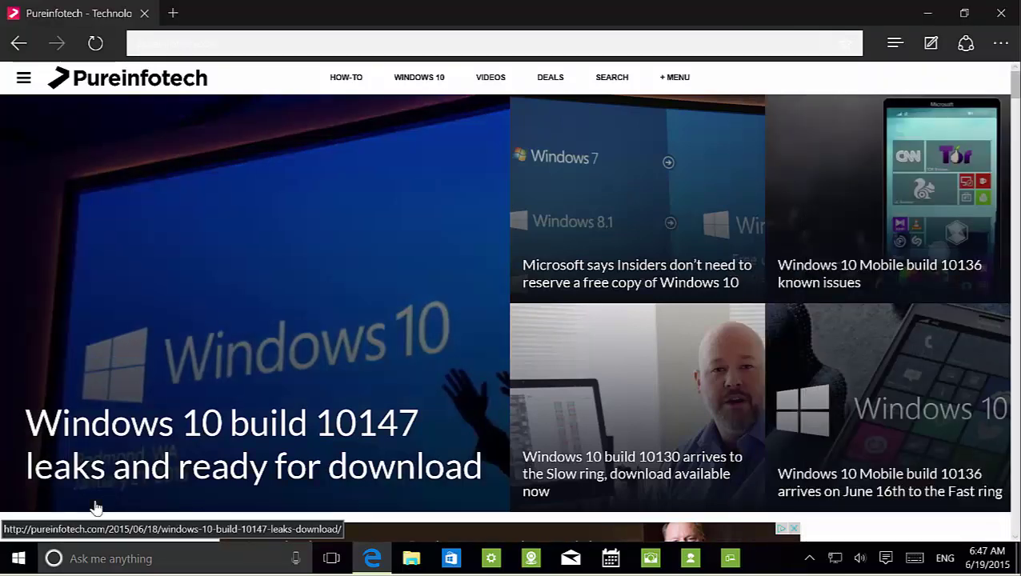
scroll(357, 332, "down", 10)
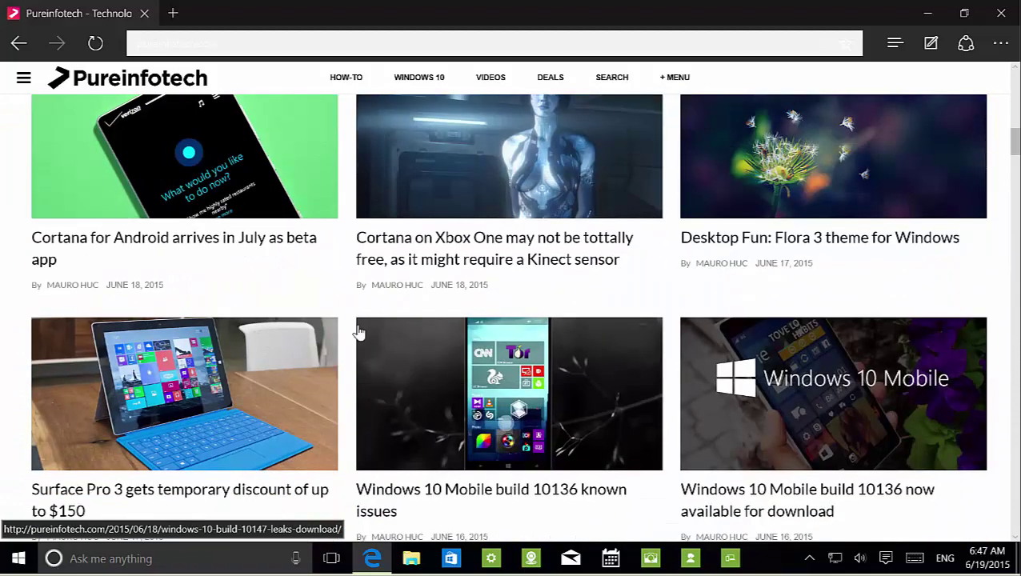
scroll(357, 333, "up", 10)
scroll(310, 328, "up", 2)
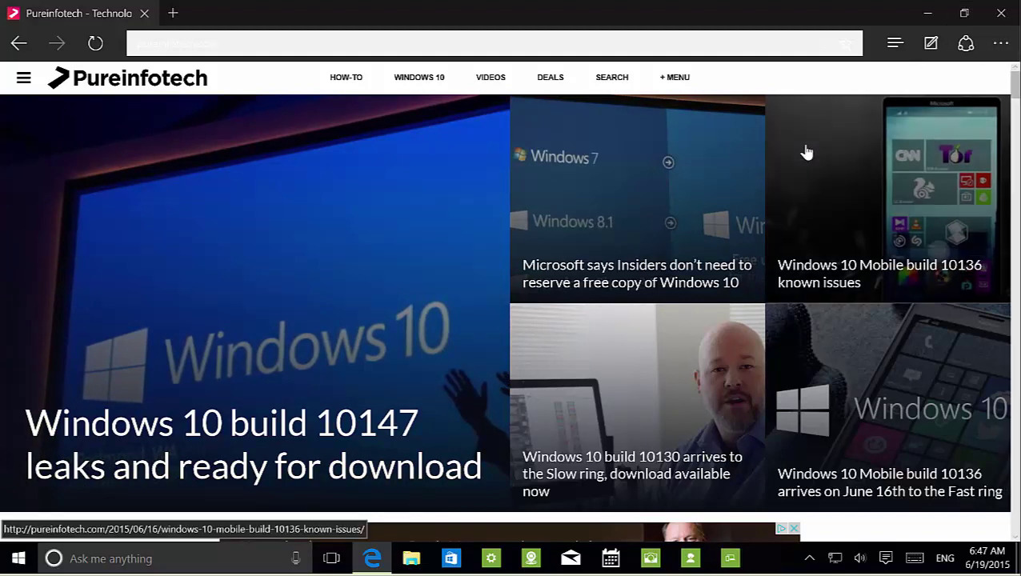
Step: Bring up Edge Settings again, keeping the Dark theme selected
left_click(1000, 44)
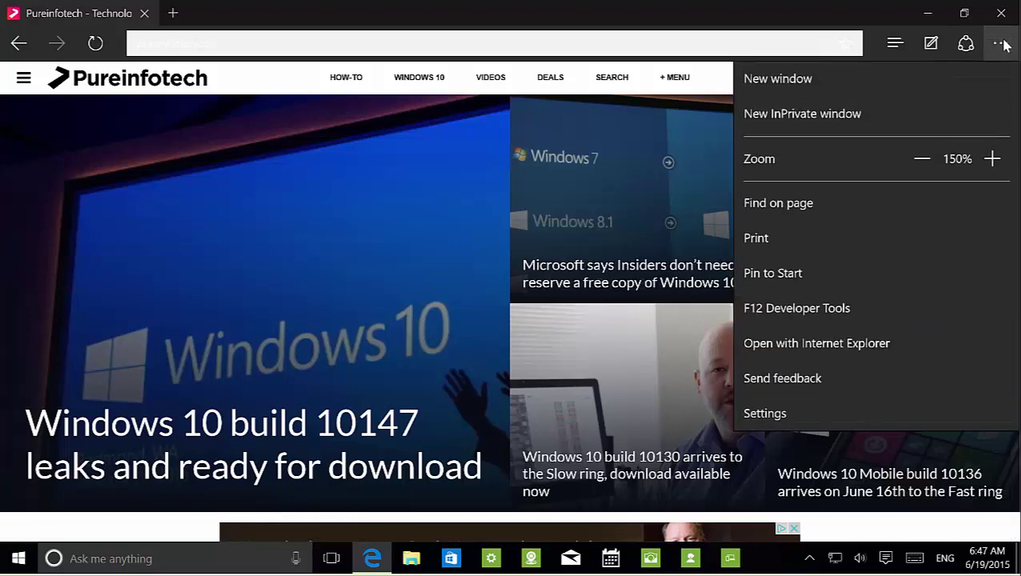
left_click(804, 418)
left_click(889, 141)
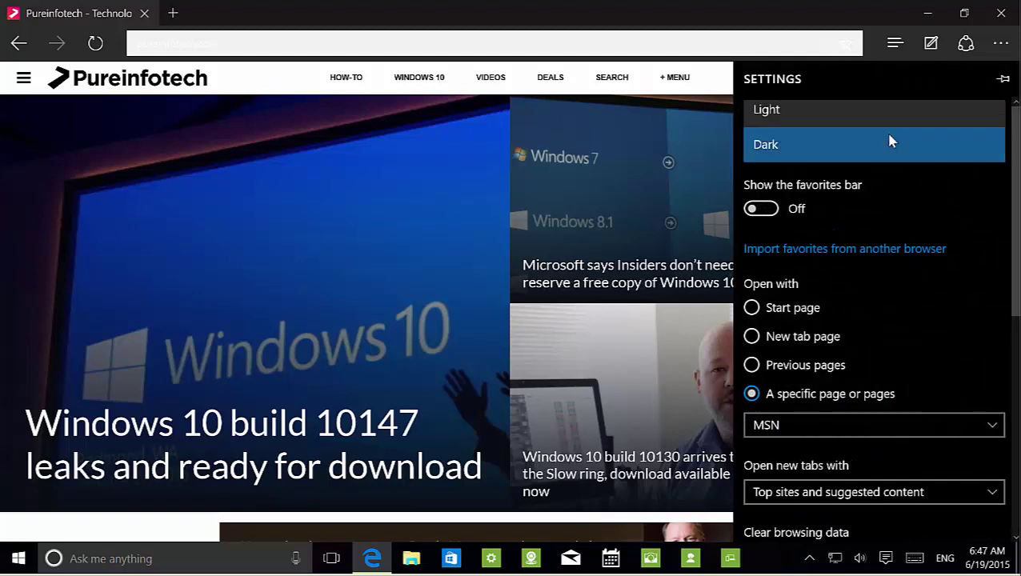
left_click(890, 139)
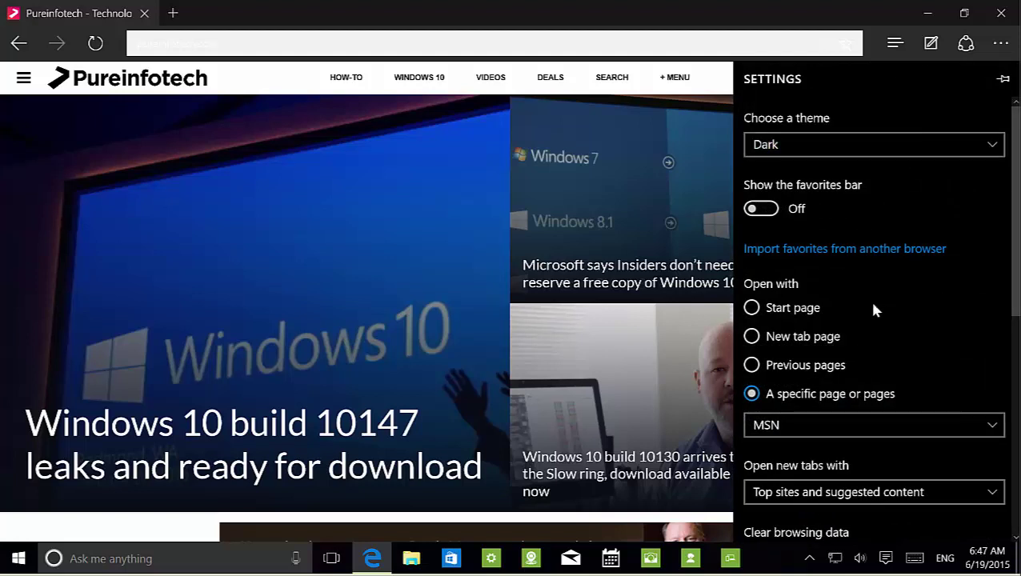
Step: Set 'Open with' to New tab page and scroll down the settings
left_click(752, 309)
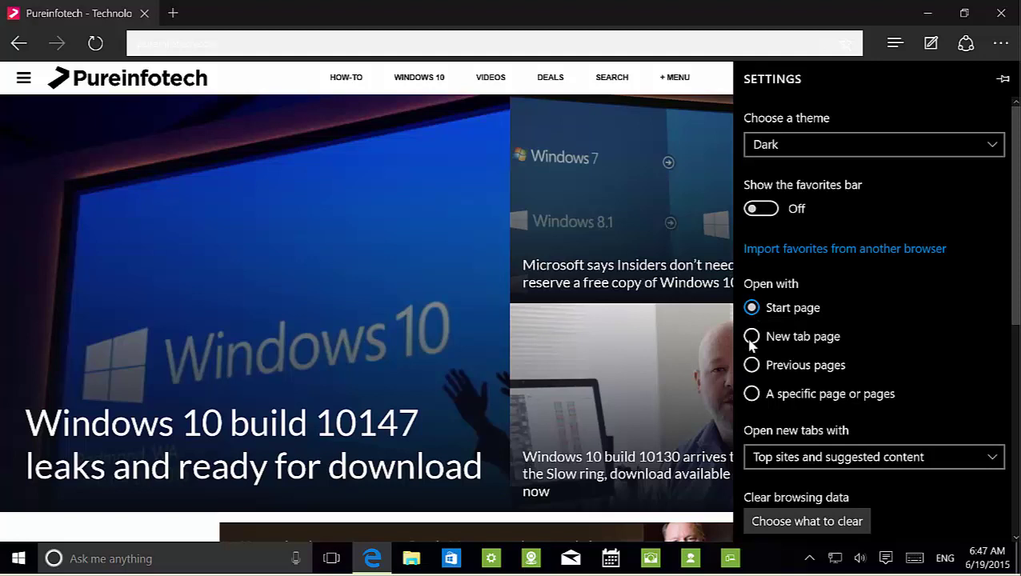
left_click(752, 338)
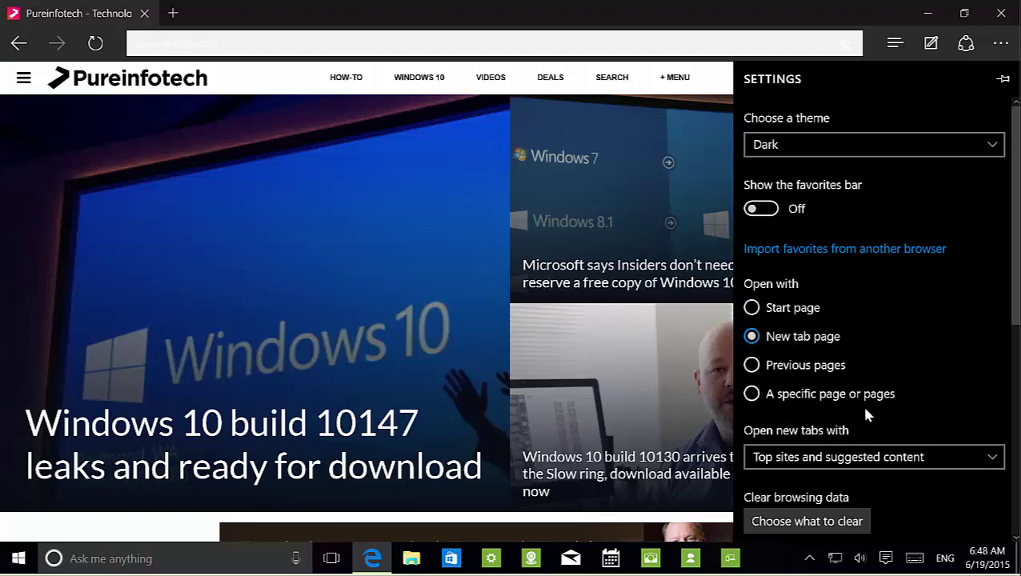
scroll(924, 328, "down", 2)
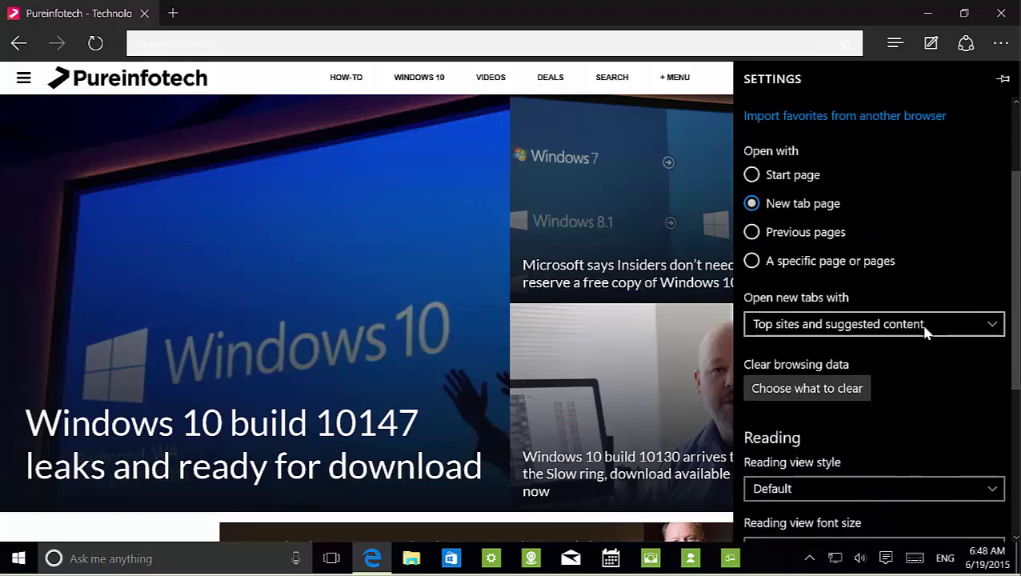
scroll(924, 328, "up", 2)
scroll(924, 329, "down", 3)
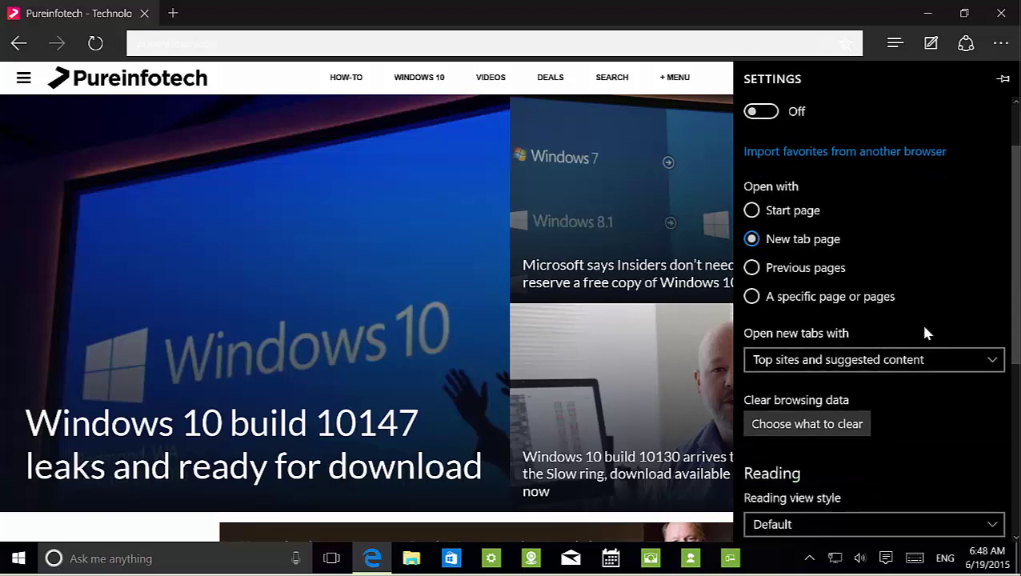
scroll(924, 330, "down", 3)
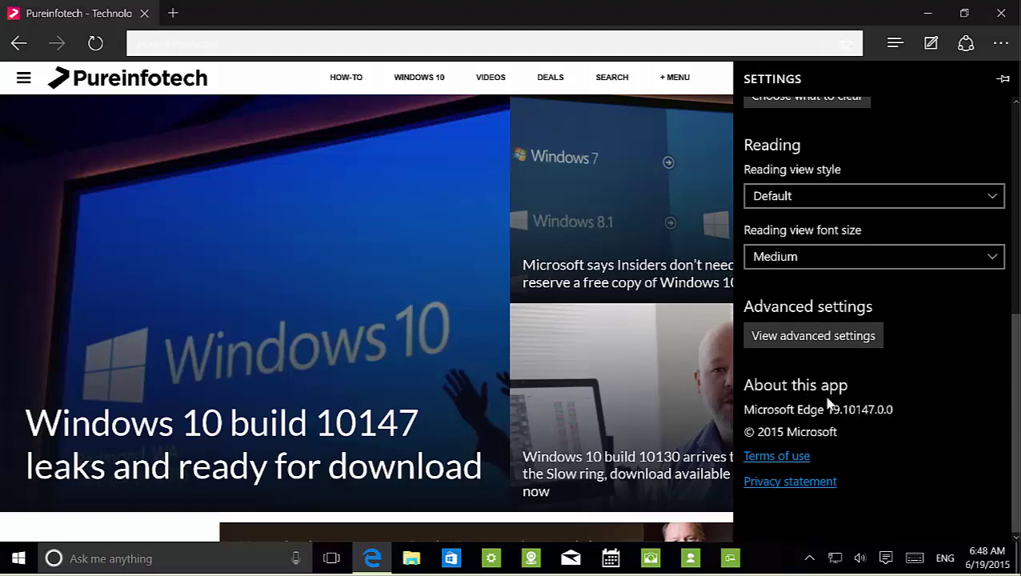
Step: Look over Edge's advanced settings, then go back to the main settings page
left_click(837, 341)
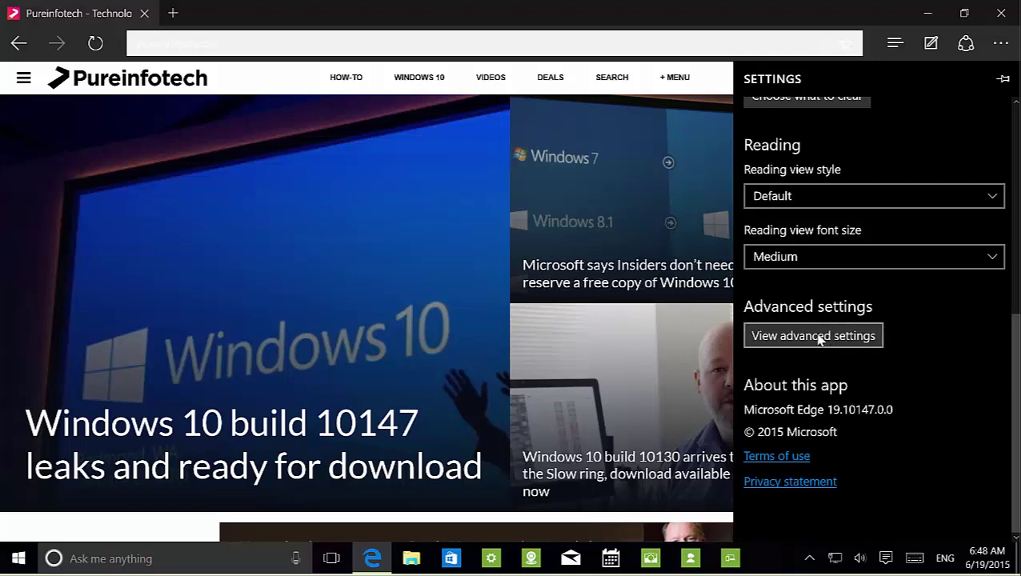
left_click(819, 337)
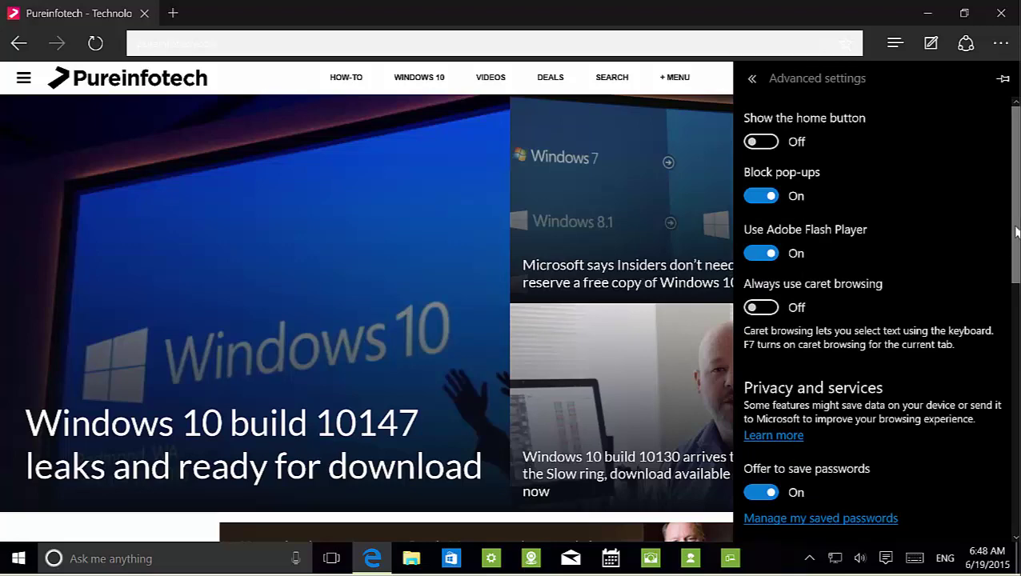
left_click_drag(1013, 232, 1009, 151)
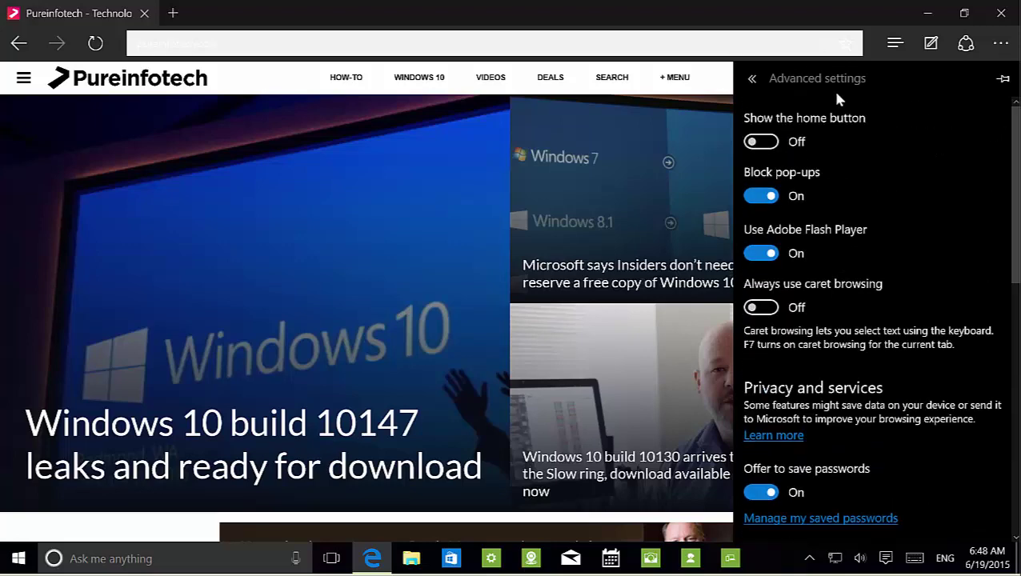
left_click(753, 79)
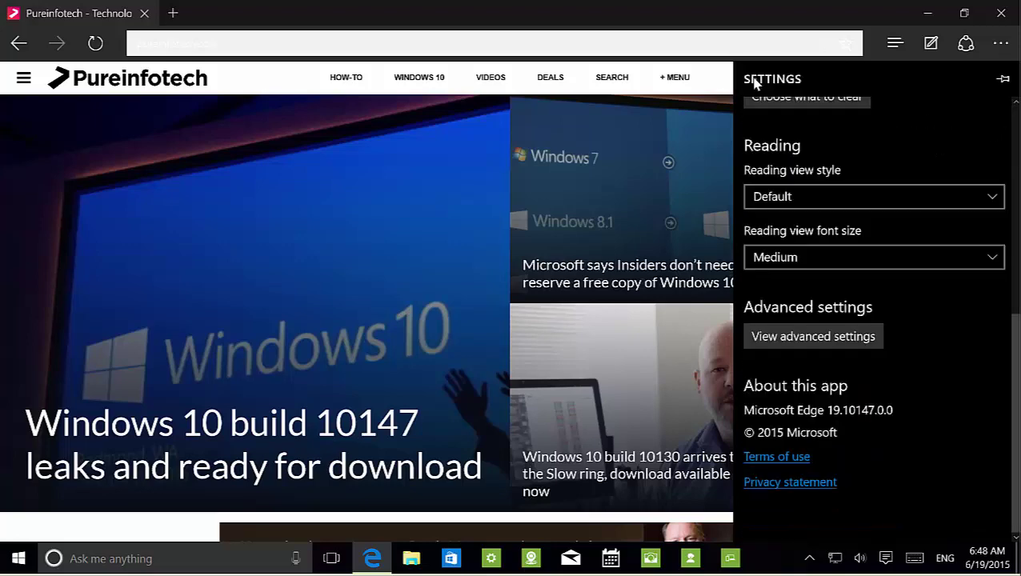
scroll(896, 200, "up", 10)
Step: Switch the browser theme back to Light and reopen the advanced settings
left_click(856, 146)
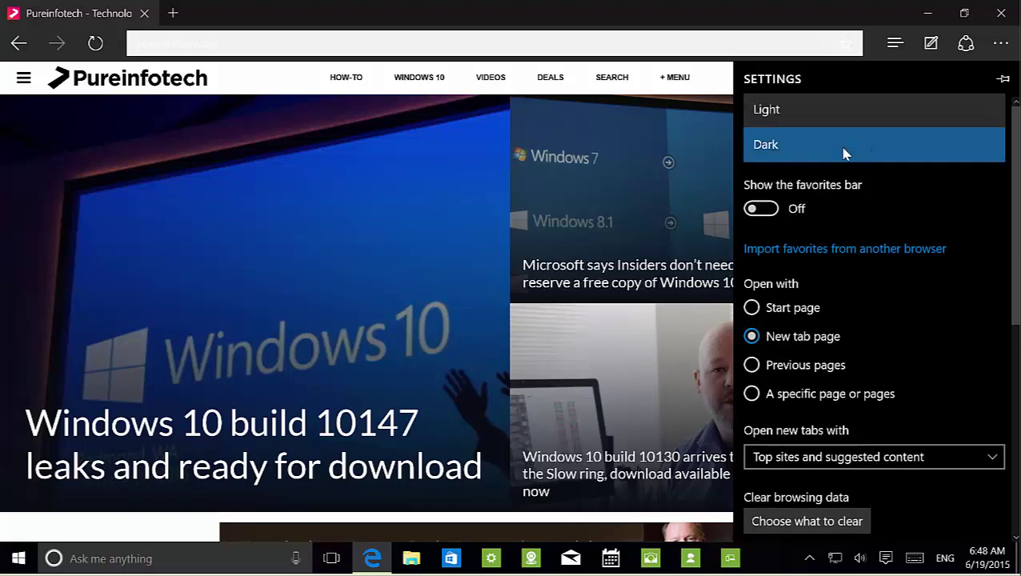
left_click(810, 118)
scroll(869, 276, "down", 3)
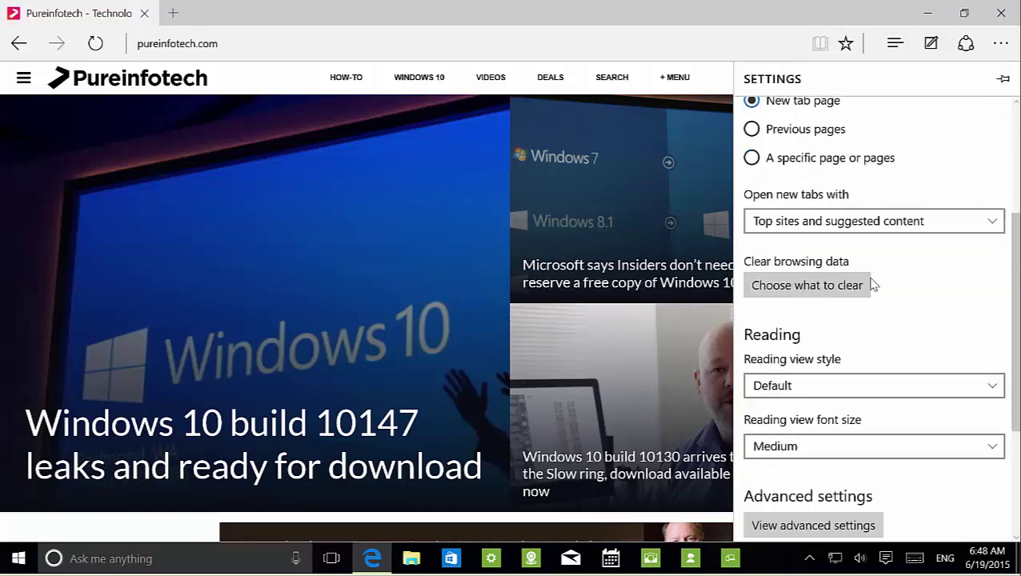
scroll(870, 283, "down", 3)
left_click(811, 342)
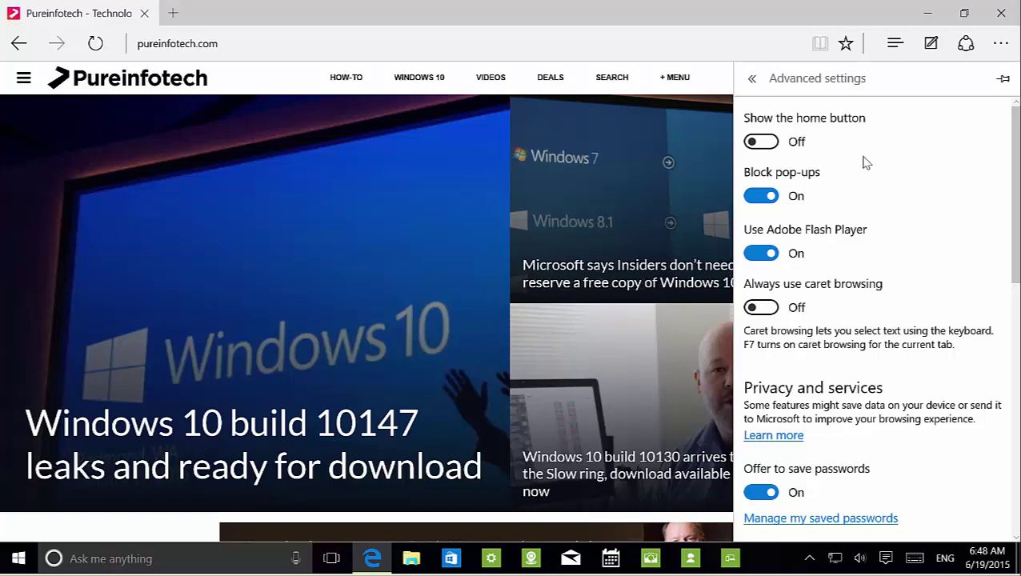
Step: Turn on the home button, save bing.com as its page, and close the settings pane
left_click(770, 143)
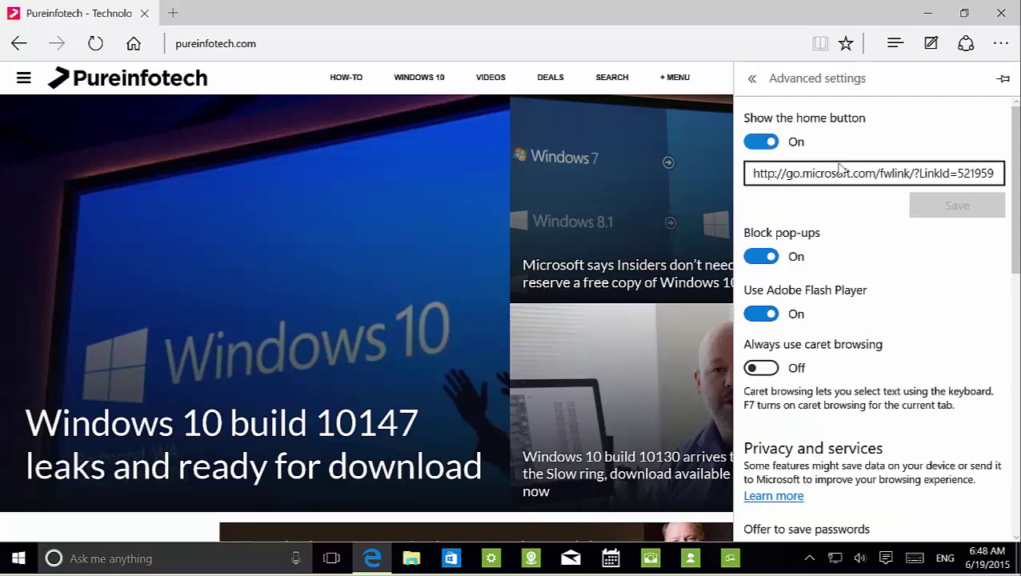
left_click(785, 173)
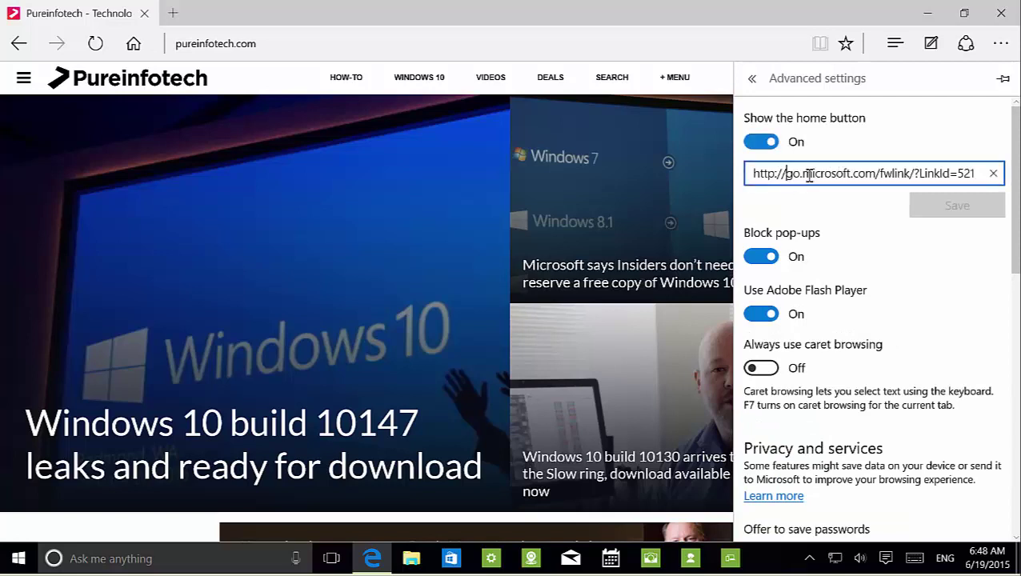
double_click(809, 175)
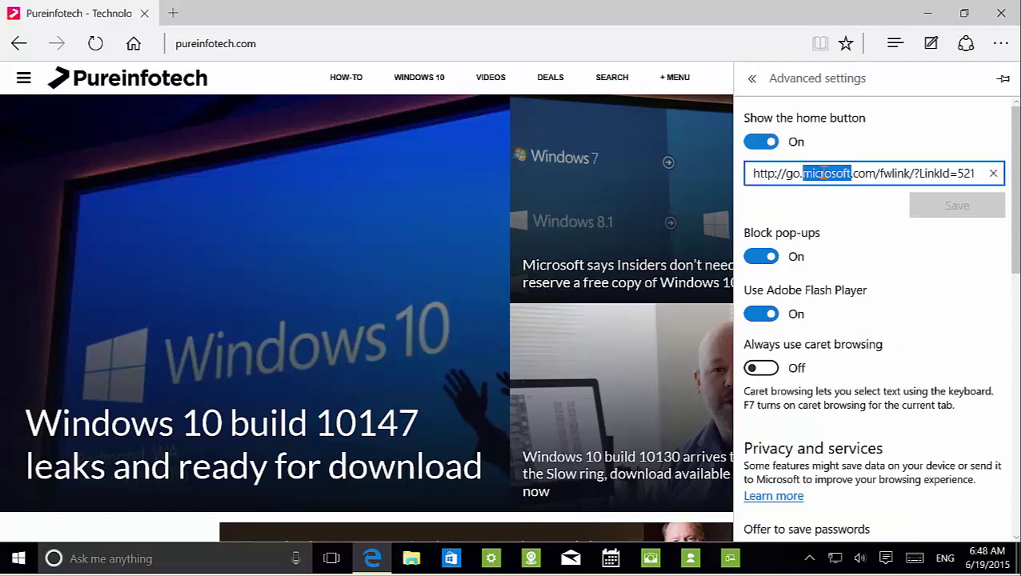
left_click(994, 174)
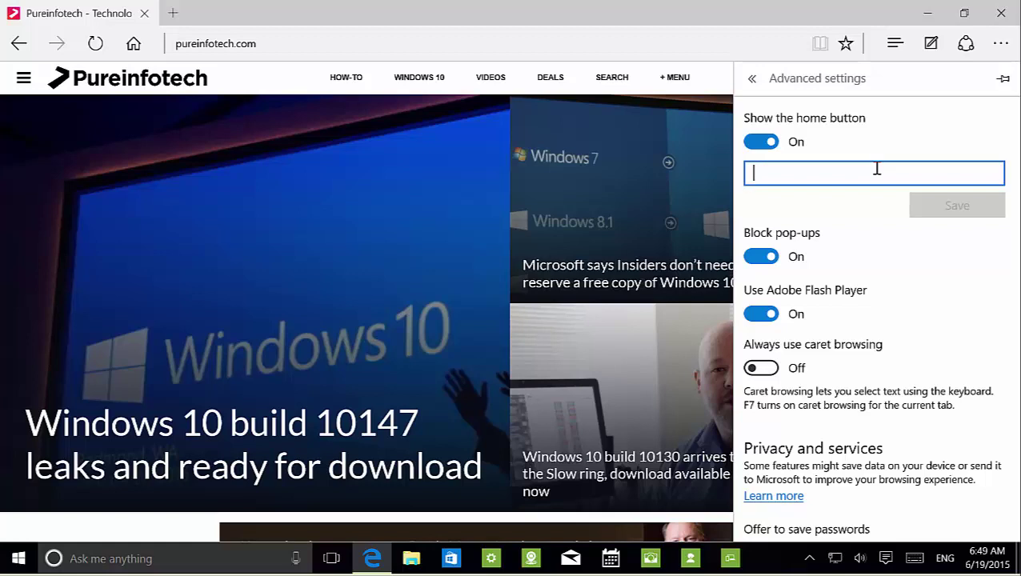
type("bing.com")
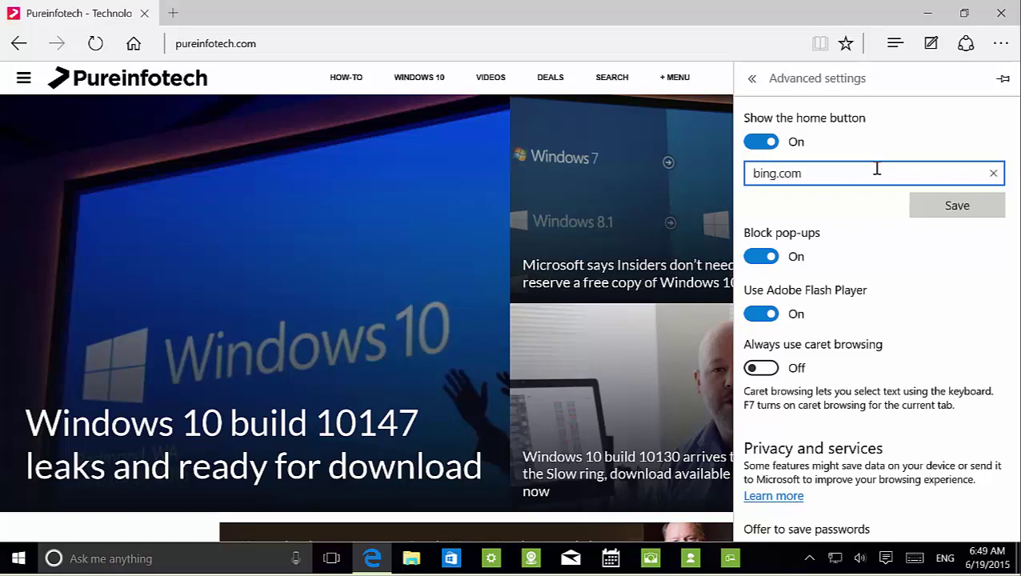
left_click(989, 209)
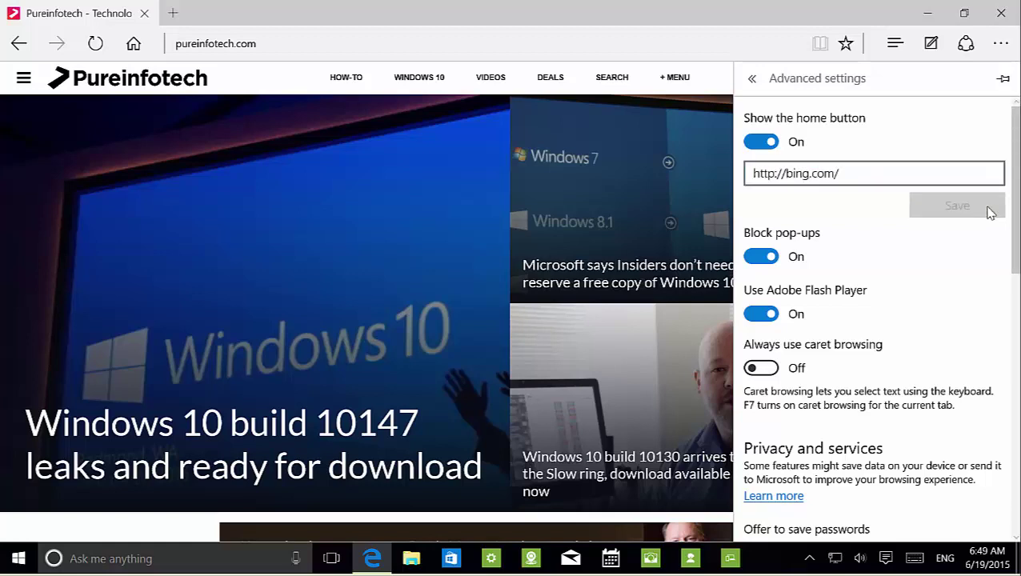
left_click(179, 16)
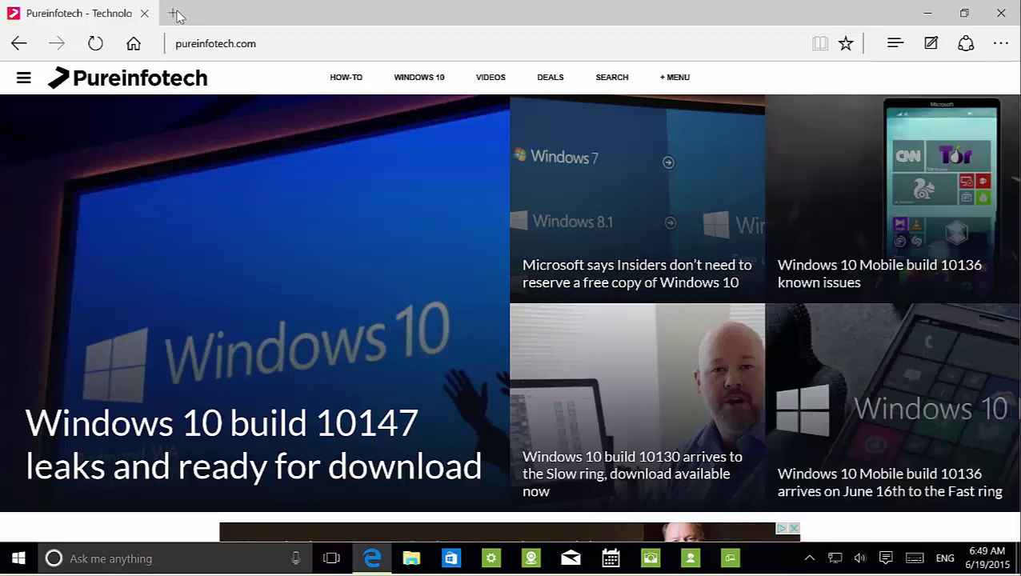
Step: Load Bing in a new tab via Home, then switch 'Show the home button' off
left_click(175, 13)
left_click(135, 43)
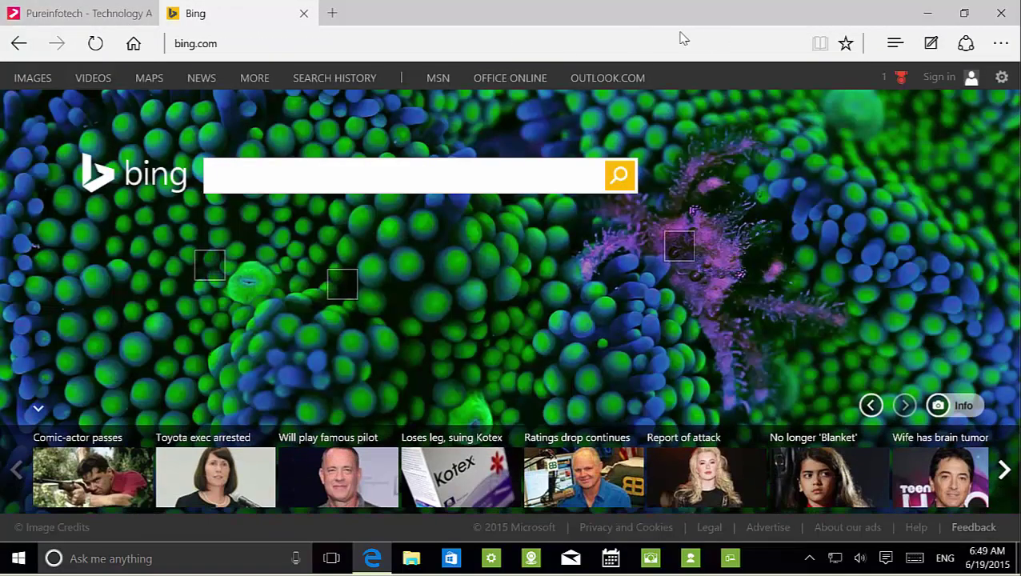
left_click(1001, 44)
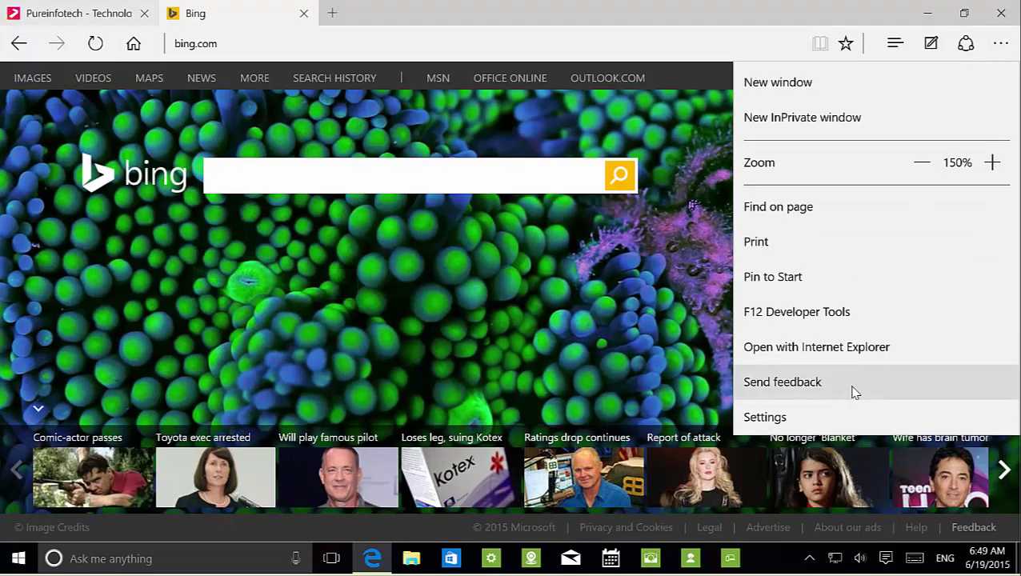
left_click(820, 415)
scroll(880, 311, "down", 5)
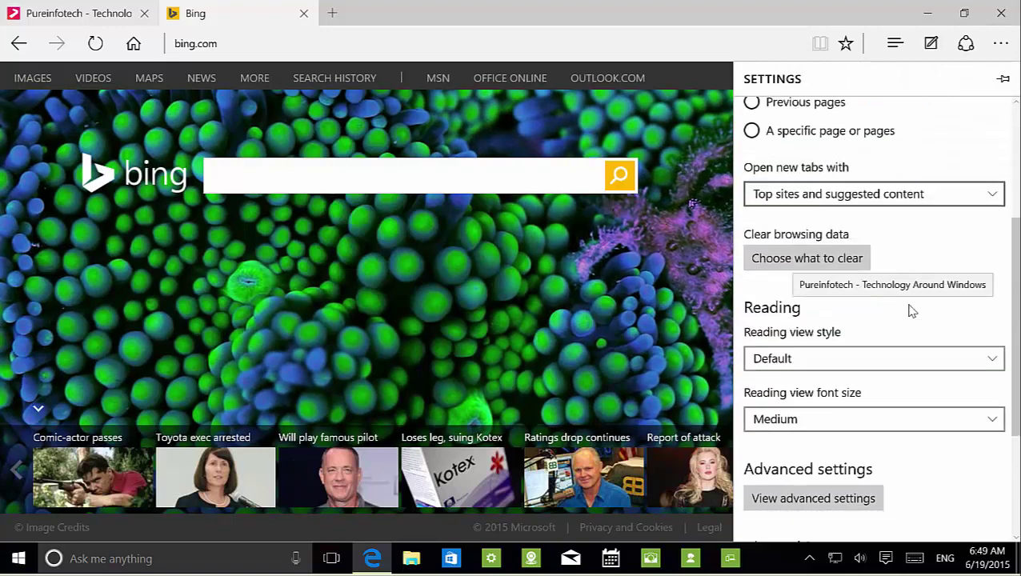
left_click(818, 343)
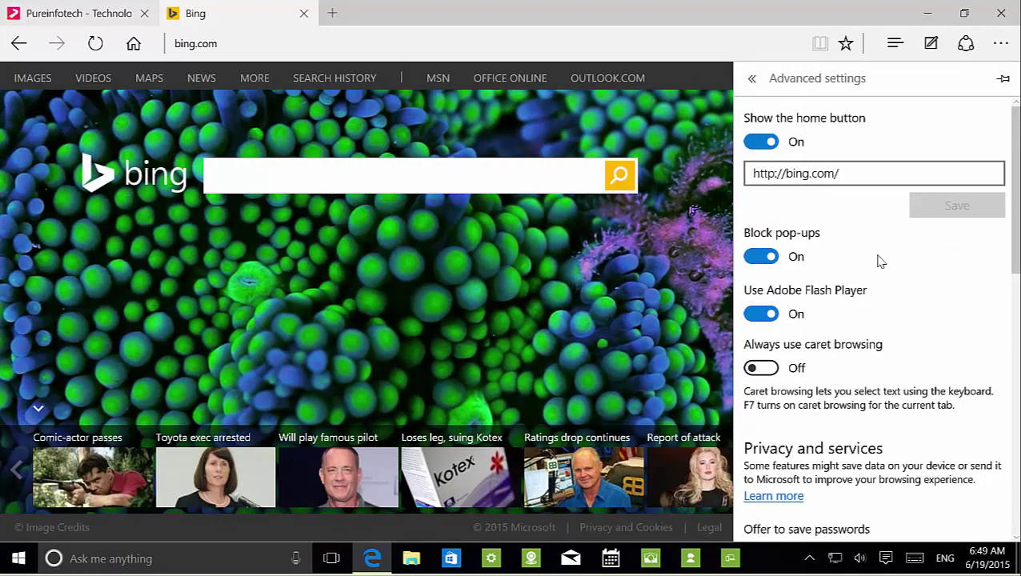
left_click(764, 142)
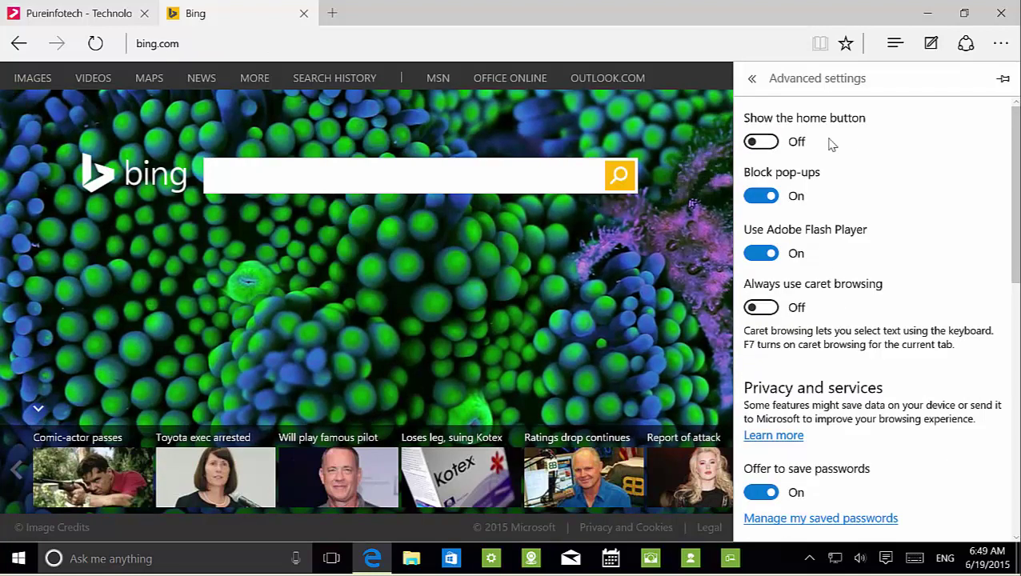